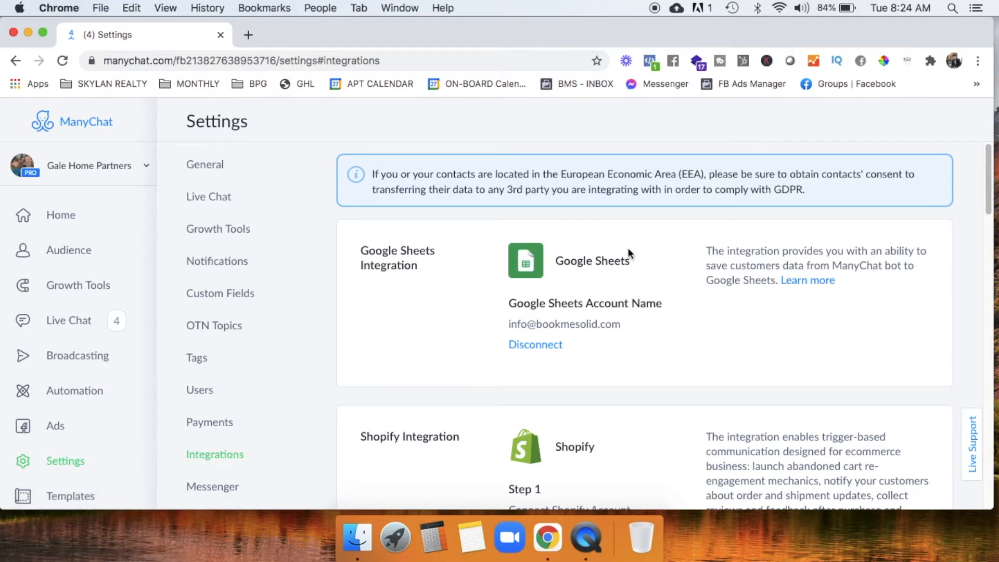
# Review the custom user fields in the LISTING BOT 2.0 SEPT 2020 folder and check the bot fields.
pyautogui.click(231, 297)
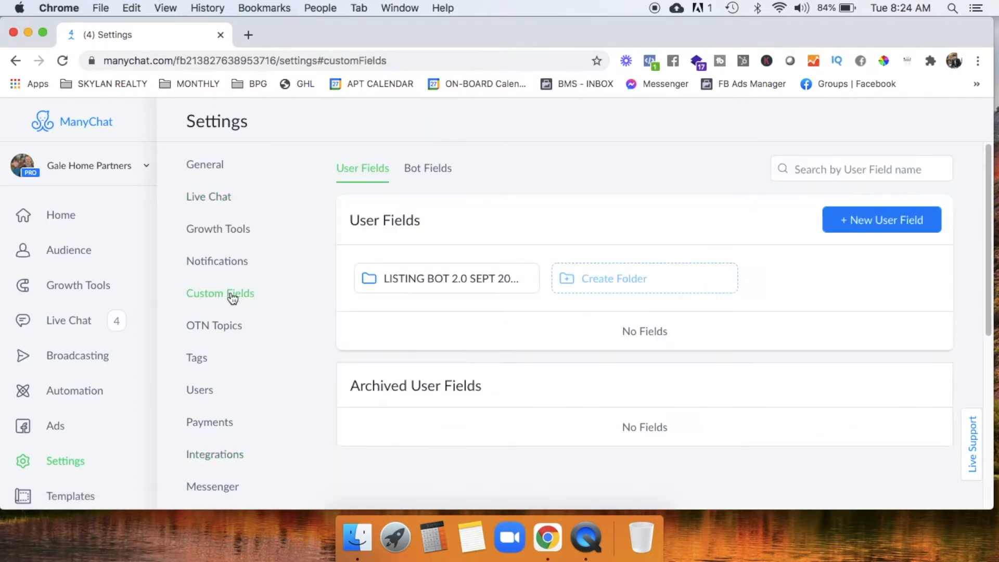
pyautogui.click(441, 278)
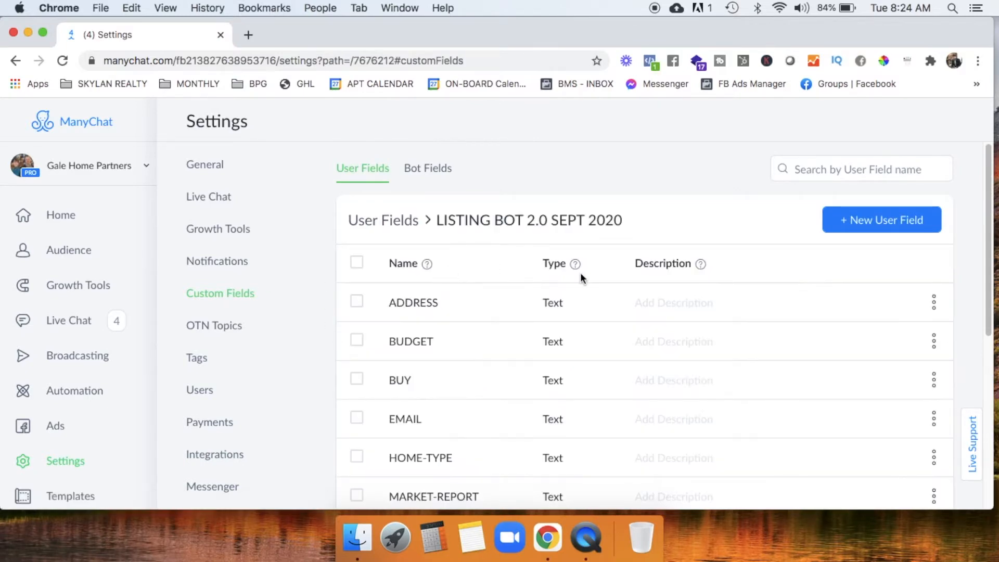
pyautogui.scroll(-10, 453, 432)
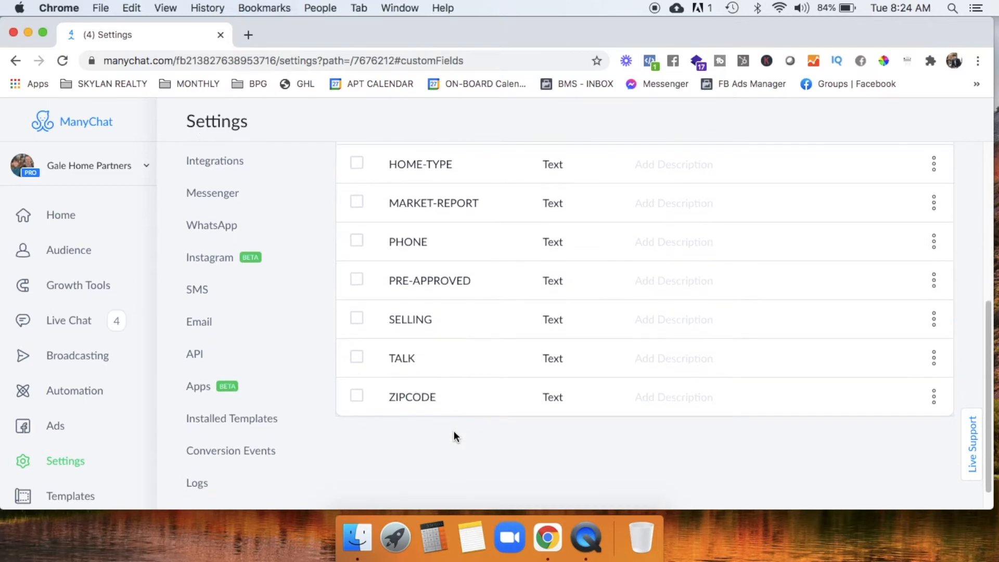
pyautogui.scroll(10, 454, 432)
pyautogui.click(427, 175)
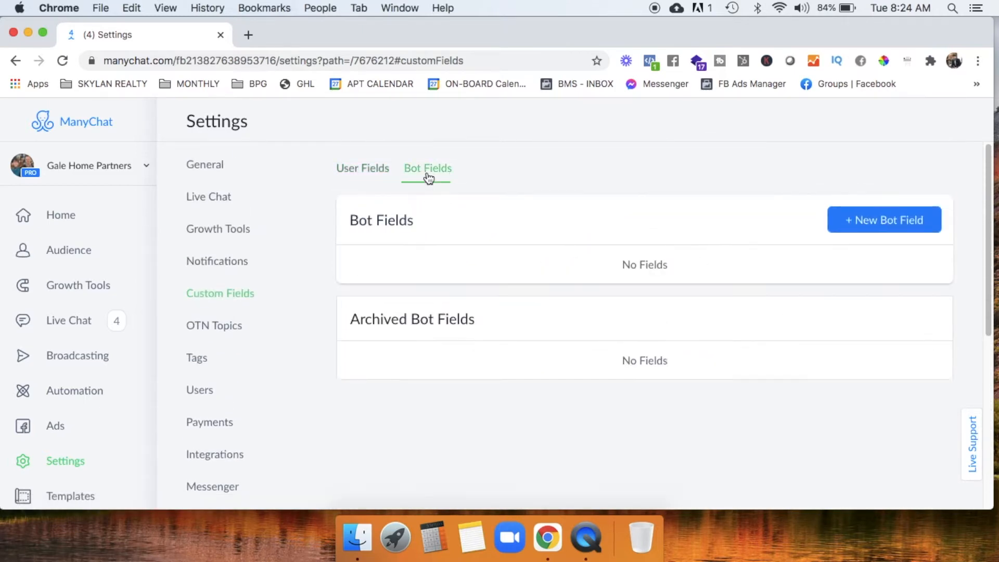
pyautogui.click(370, 175)
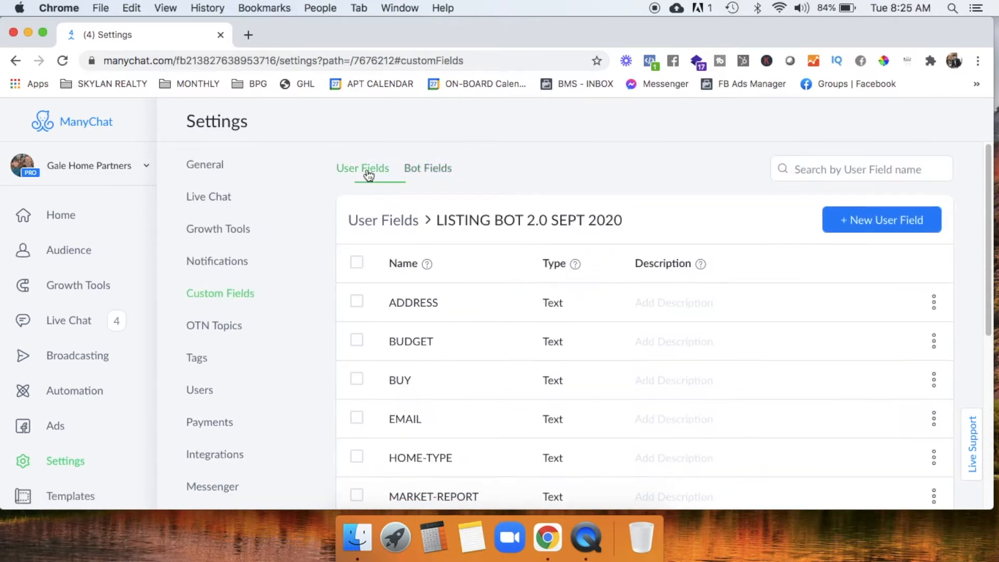
# Open Google Sheets (sheets.google.com) in a new browser tab and create a blank spreadsheet.
pyautogui.click(248, 35)
pyautogui.write('sheets.google.com')
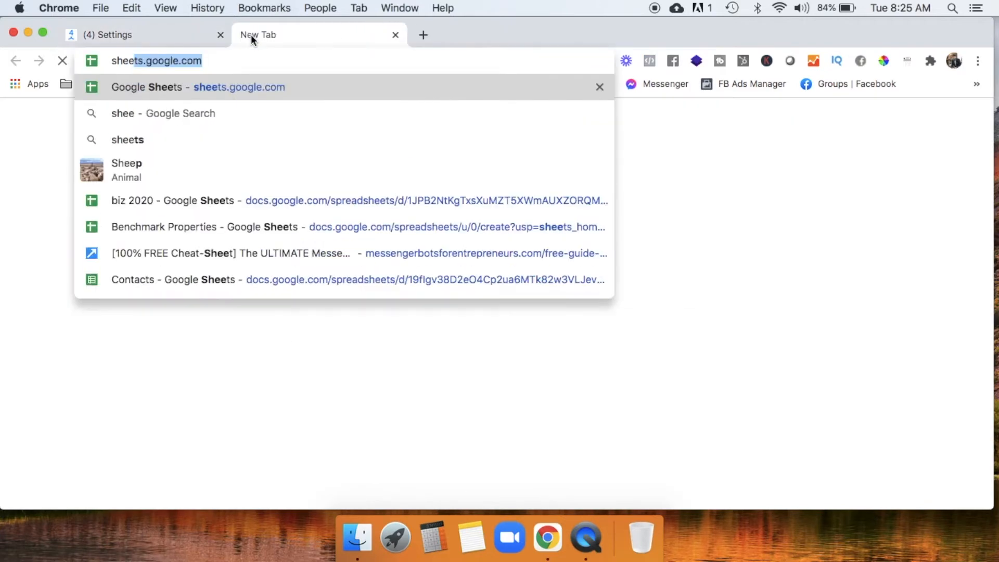
pyautogui.press('Return')
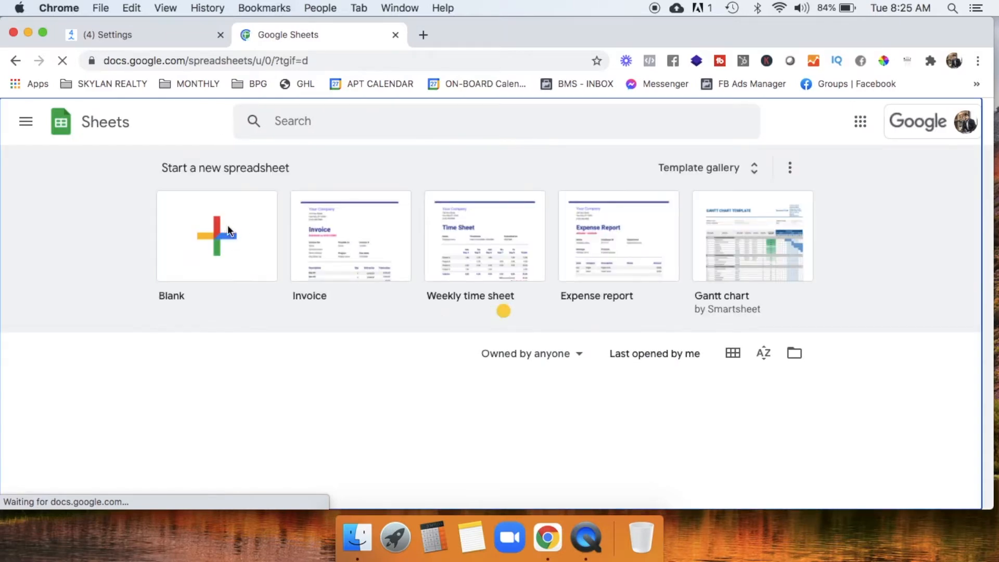
pyautogui.click(227, 228)
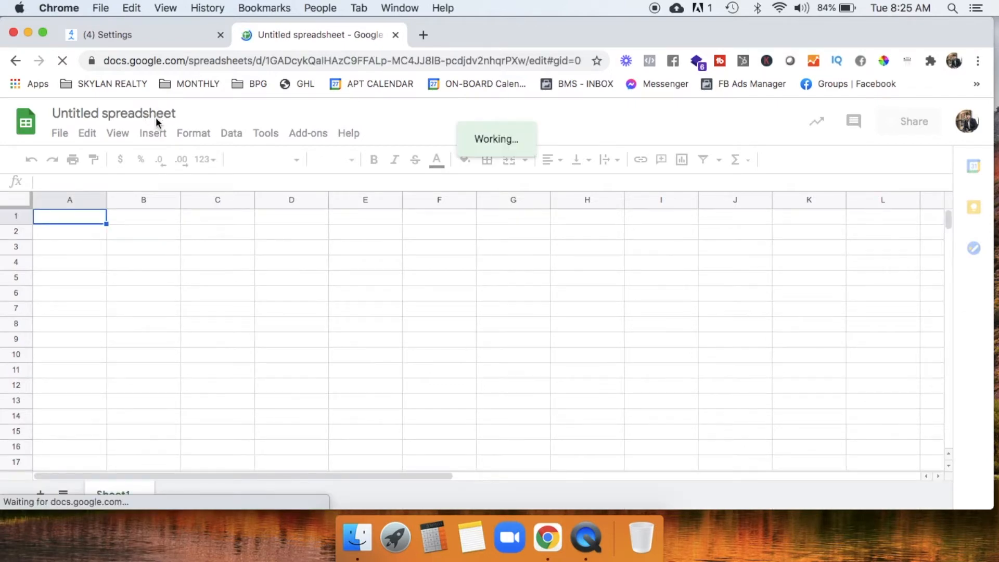
# Rename the spreadsheet as Gale Home Partners.
pyautogui.click(153, 115)
pyautogui.write('Gale ')
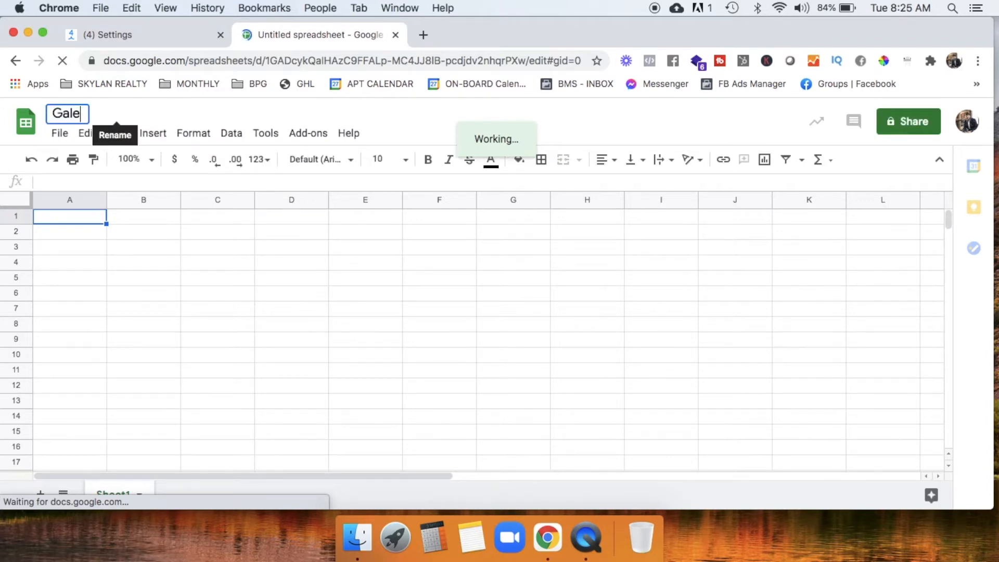
pyautogui.write('Home P')
pyautogui.press('super+a')
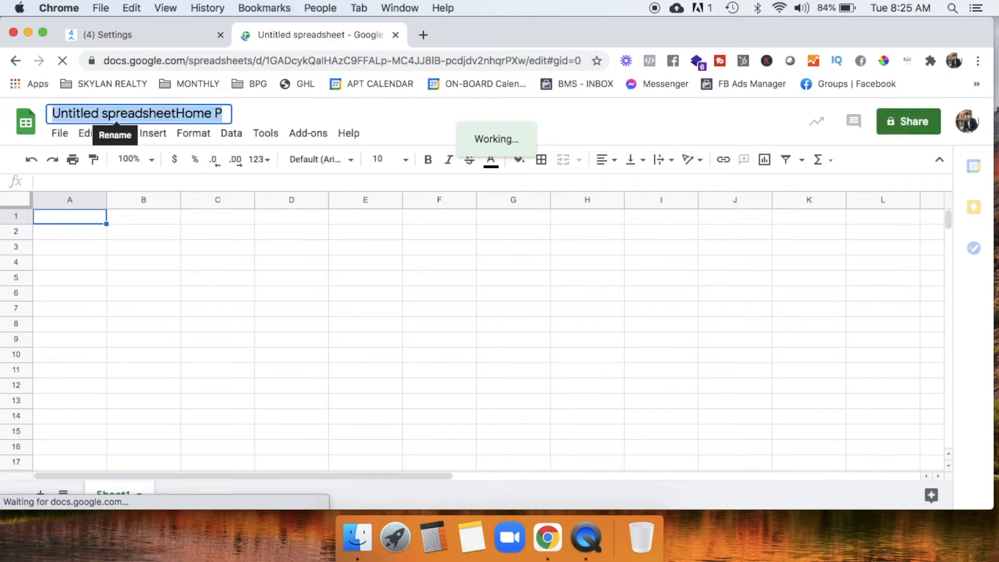
pyautogui.write('Gale H')
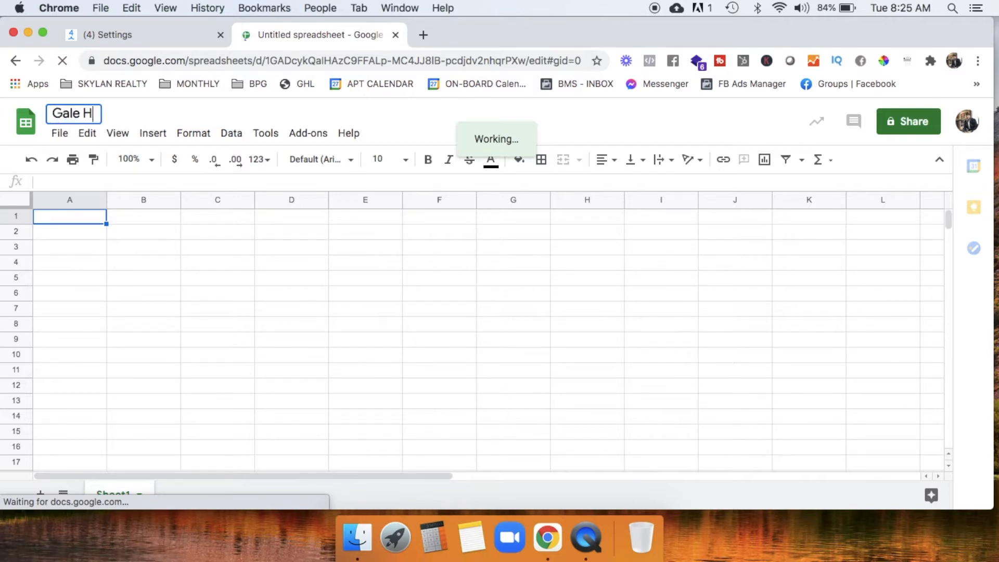
pyautogui.write('ome Partners')
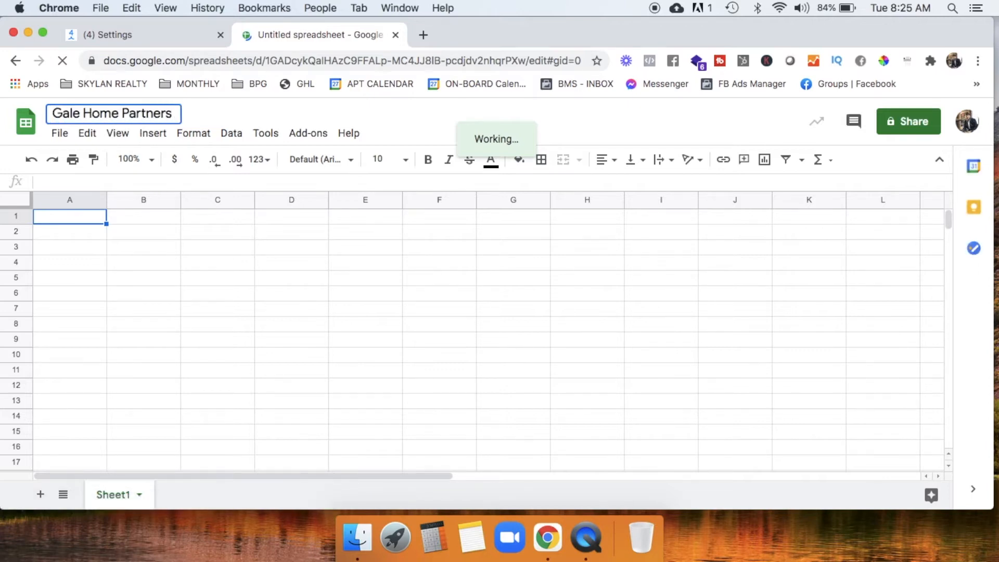
pyautogui.click(168, 220)
# Enter the column headers Date, First and Last in cells A1 to C1.
pyautogui.click(86, 217)
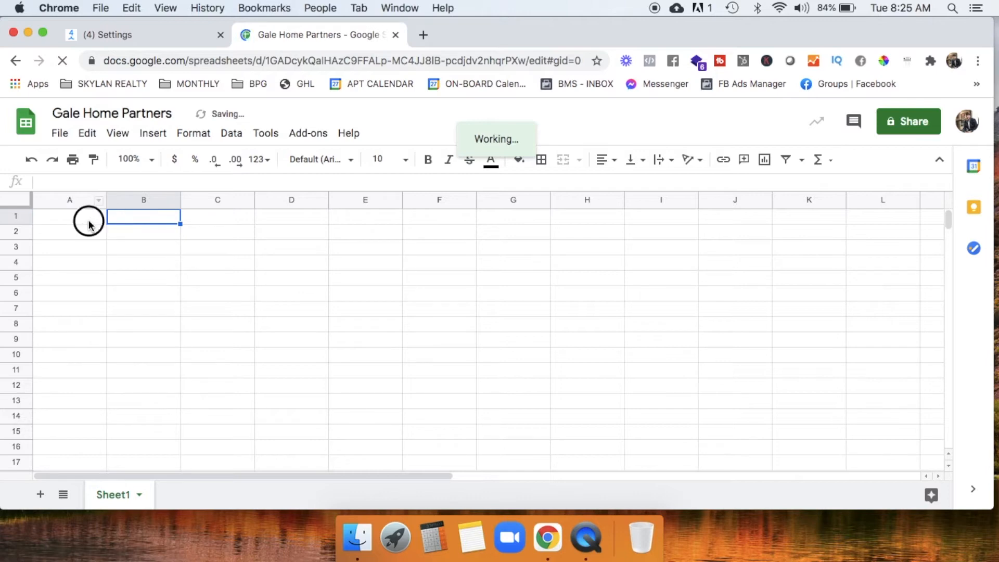
pyautogui.write('Date')
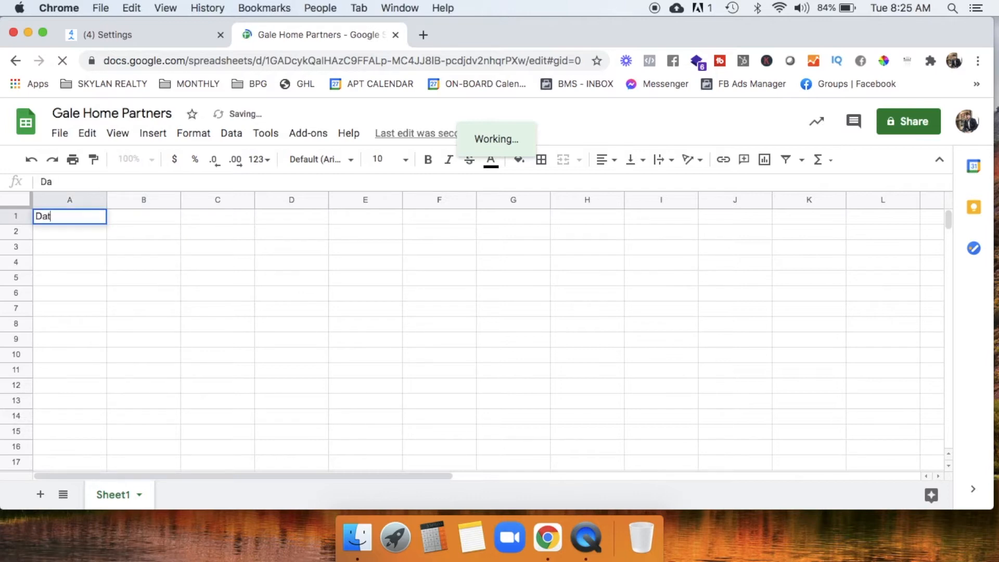
pyautogui.click(140, 223)
pyautogui.write('F')
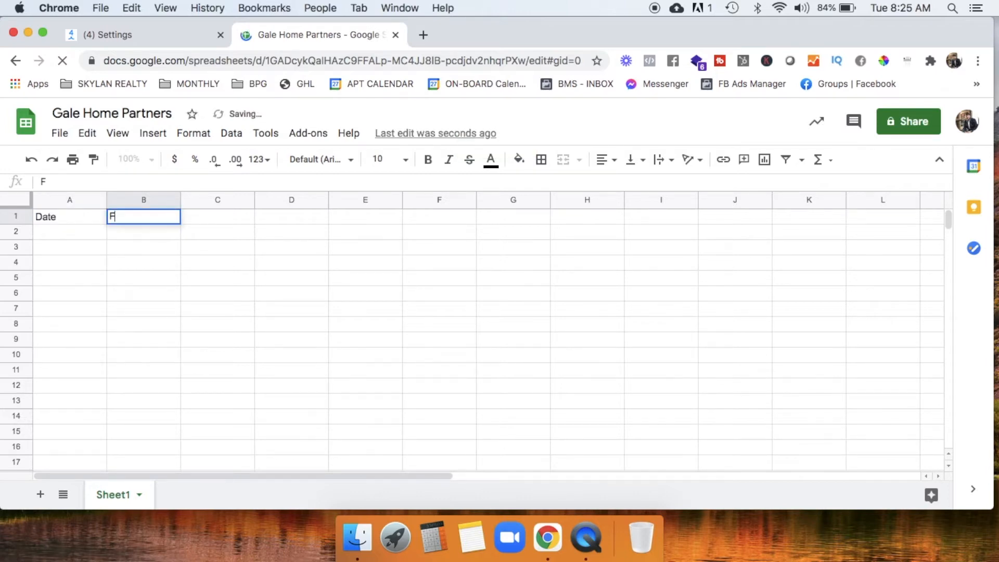
pyautogui.write('rrst')
pyautogui.click(205, 214)
pyautogui.write('Last')
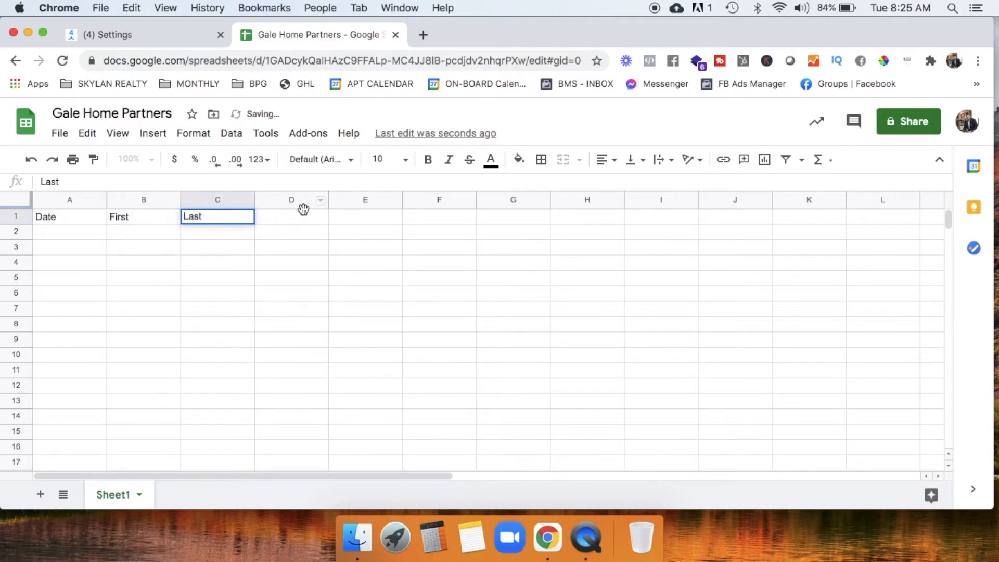
# Consult the ManyChat user fields and add the headers Address in D1 and Budget in E1 of the spreadsheet.
pyautogui.click(307, 217)
pyautogui.click(185, 34)
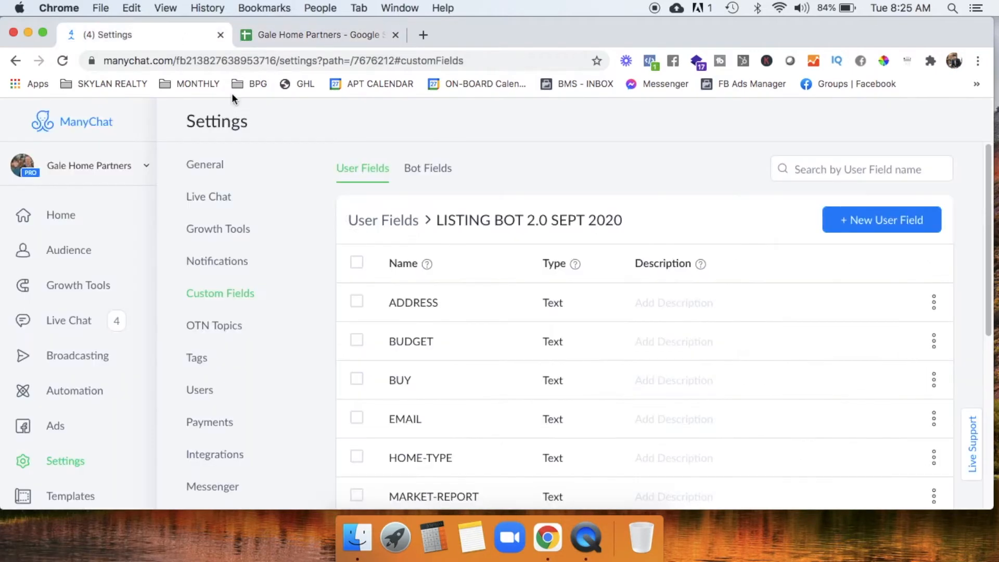
pyautogui.scroll(-5, 504, 333)
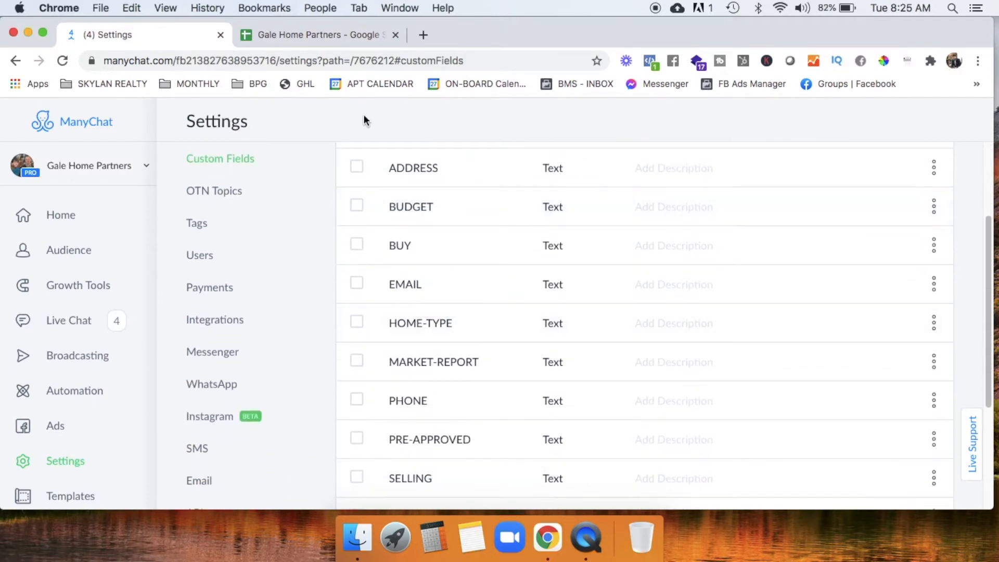
pyautogui.click(297, 34)
pyautogui.write('Address')
pyautogui.press('Tab')
pyautogui.write('B')
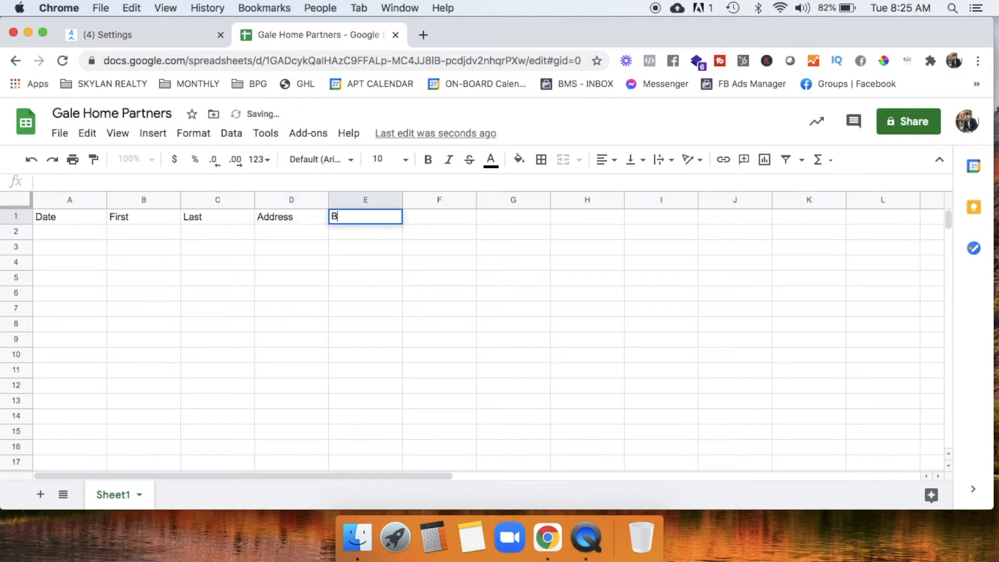
pyautogui.write('udget')
# Check the ManyChat field list again and add the headers Buy in F1 and Email in G1.
pyautogui.click(162, 42)
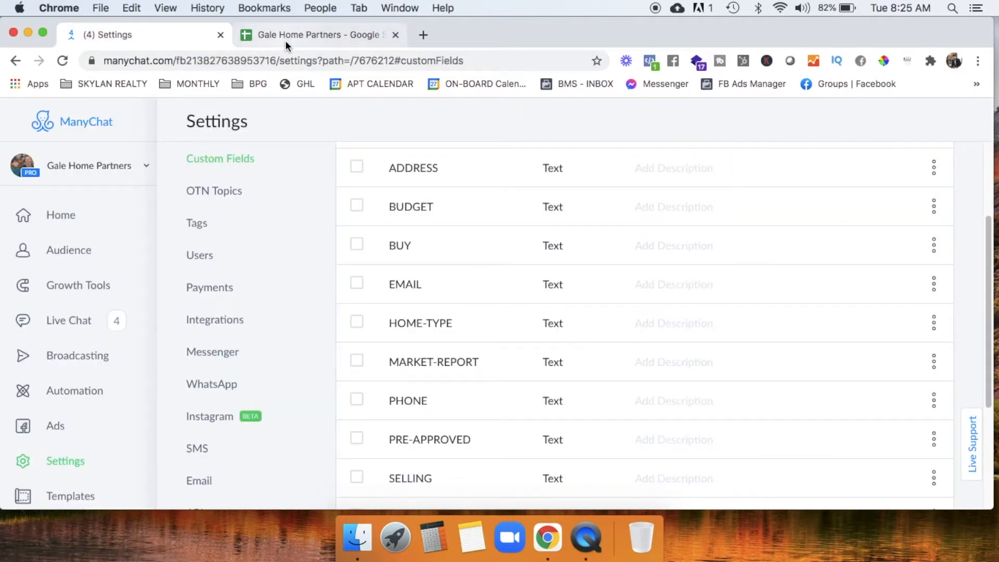
pyautogui.click(334, 41)
pyautogui.click(452, 223)
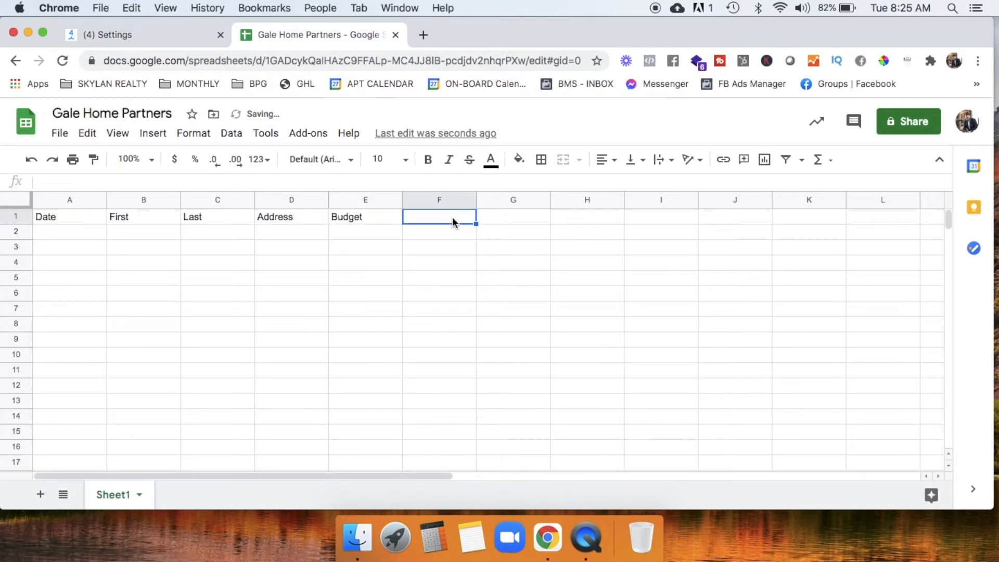
pyautogui.write('Buy')
pyautogui.click(538, 218)
pyautogui.write('Email')
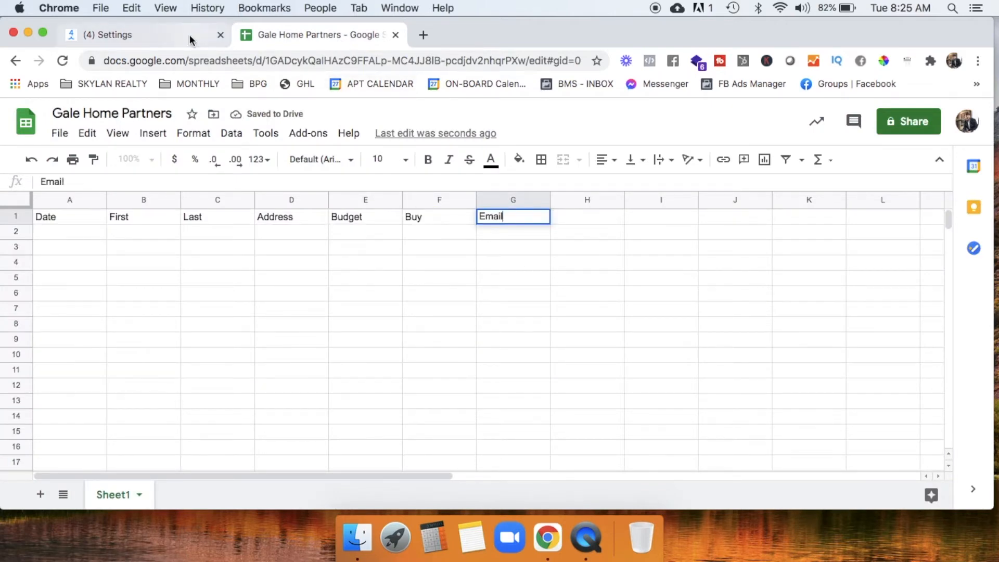
# Look up the following ManyChat user field and enter Home Type as the header in H1.
pyautogui.click(191, 33)
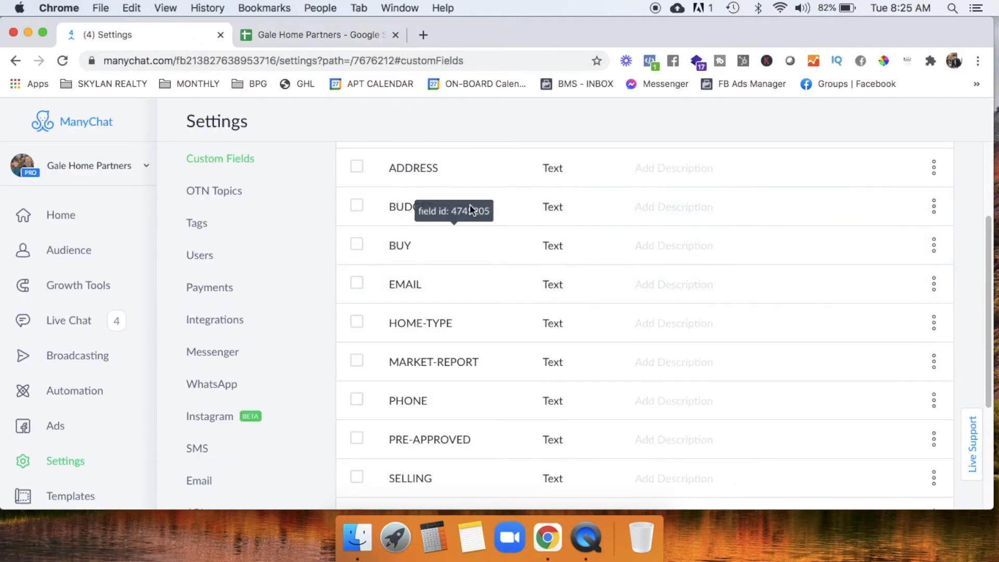
pyautogui.scroll(-1, 469, 210)
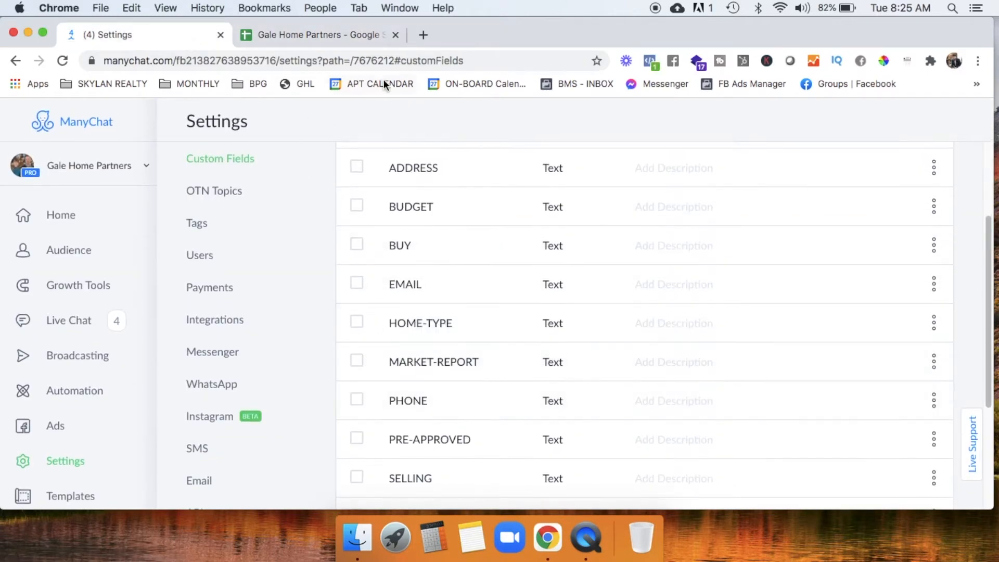
pyautogui.click(317, 36)
pyautogui.click(593, 215)
pyautogui.write('Home Type')
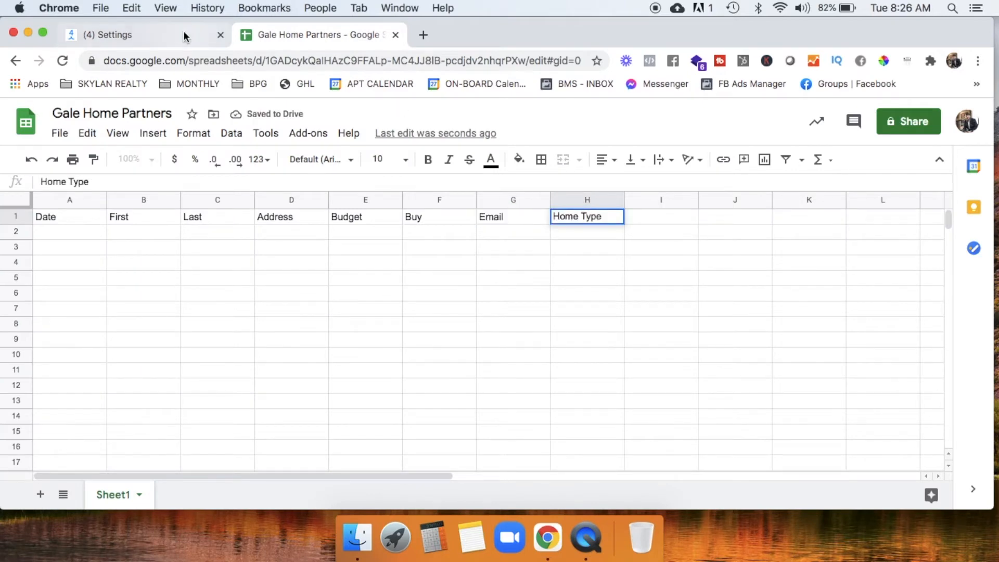
# Look up the ManyChat field after HOME-TYPE and enter Market Report as the header in I1.
pyautogui.click(184, 36)
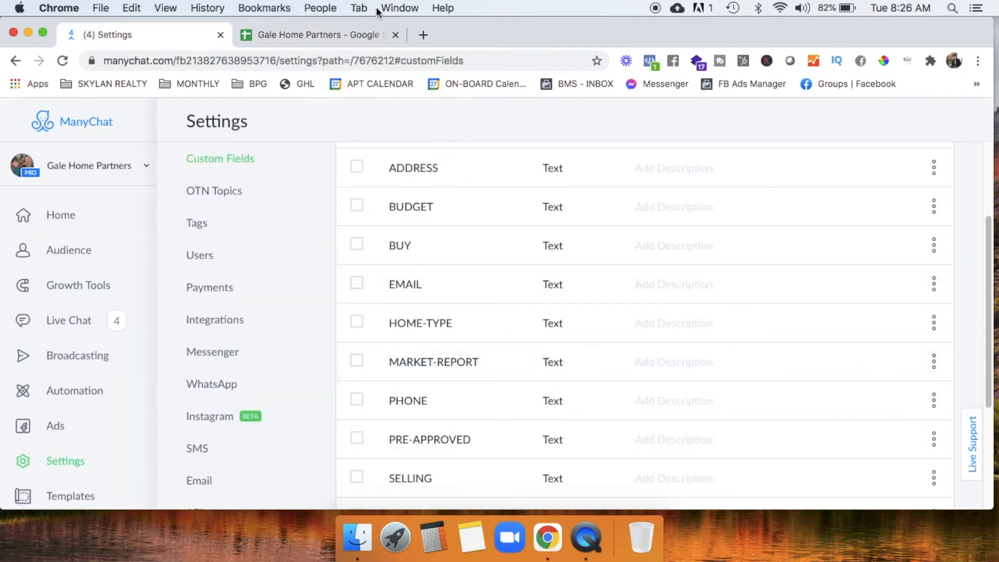
pyautogui.click(349, 36)
pyautogui.click(663, 215)
pyautogui.write('Market Report')
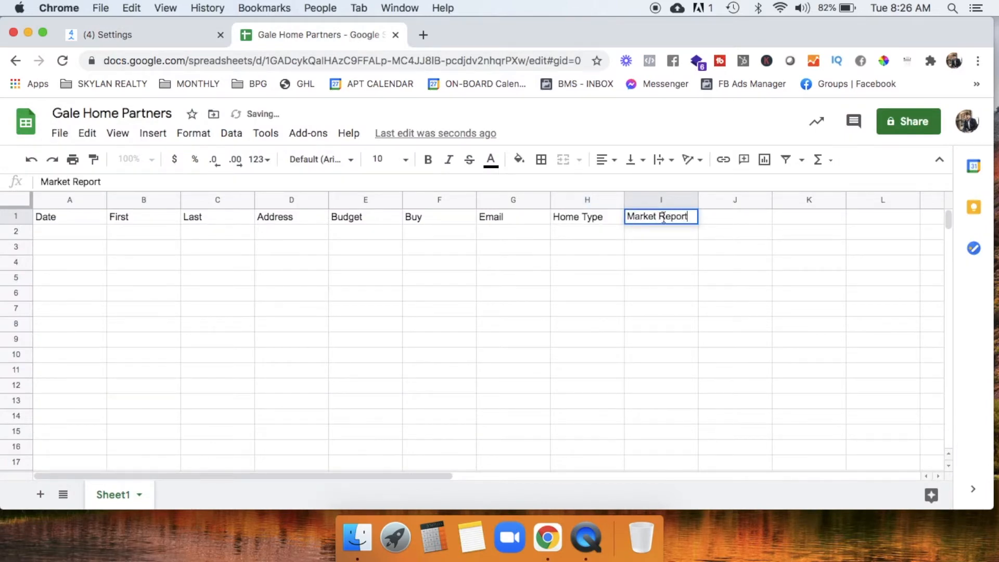
pyautogui.click(345, 246)
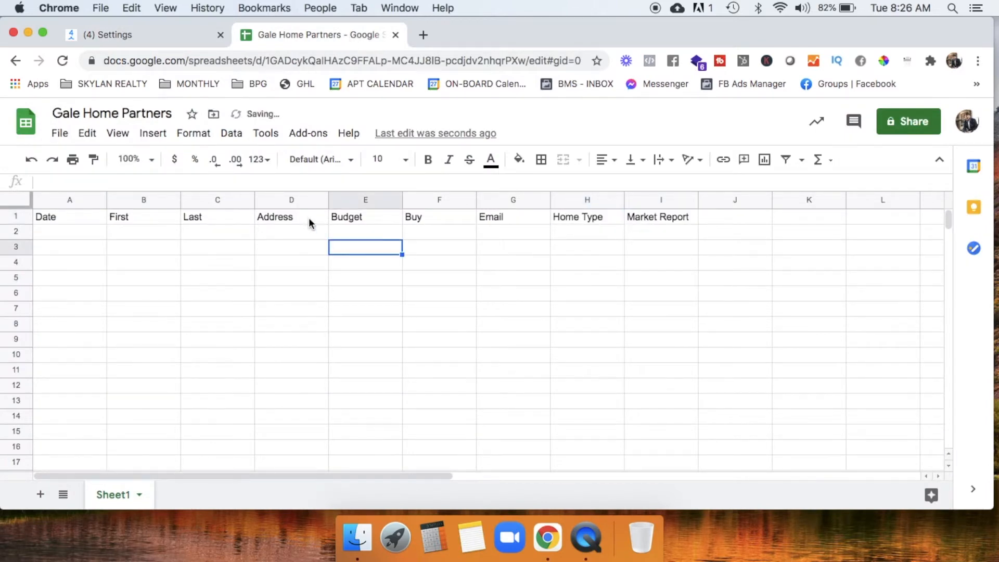
# Insert a column before the Address column and give it the header Phone.
pyautogui.click(275, 199)
pyautogui.rightClick(275, 200)
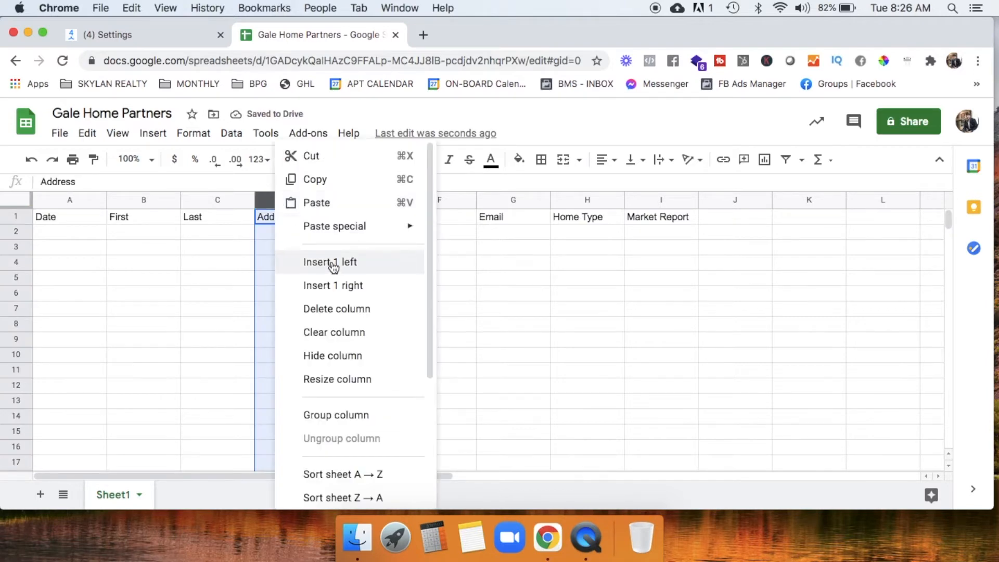
pyautogui.click(332, 264)
pyautogui.click(274, 218)
pyautogui.write('Phone')
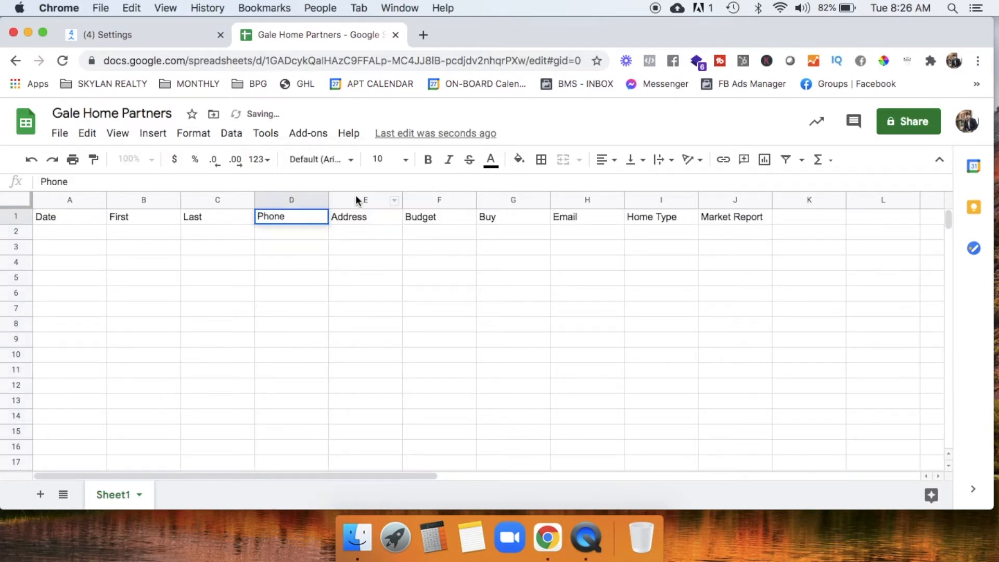
pyautogui.click(573, 207)
# Insert a column between Phone and Address and give it the header Email.
pyautogui.click(358, 200)
pyautogui.rightClick(359, 201)
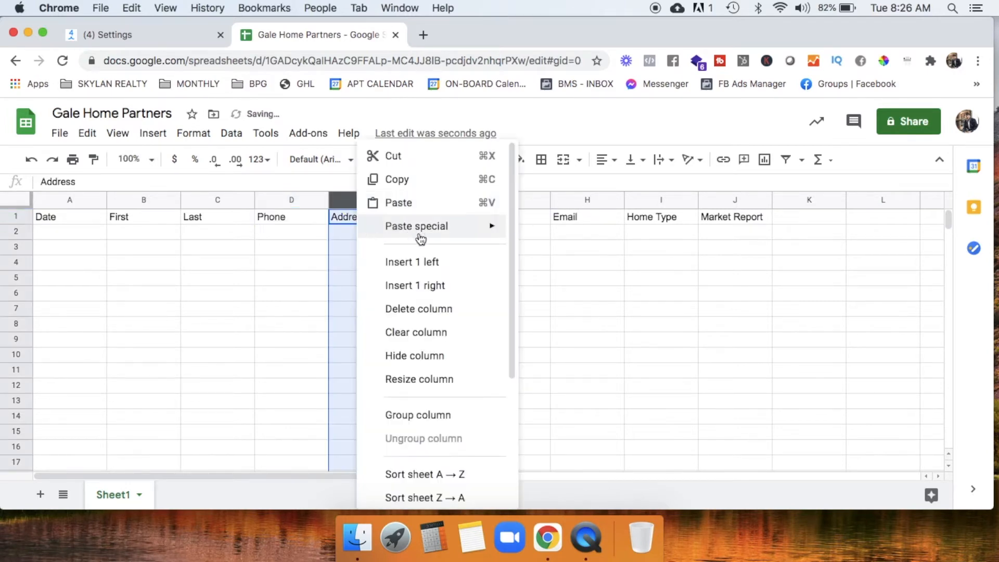
pyautogui.click(424, 261)
pyautogui.click(371, 219)
pyautogui.write('Email')
# Check the remaining ManyChat user fields and replace the duplicate Email header in I1 with Pre-Approved.
pyautogui.click(183, 39)
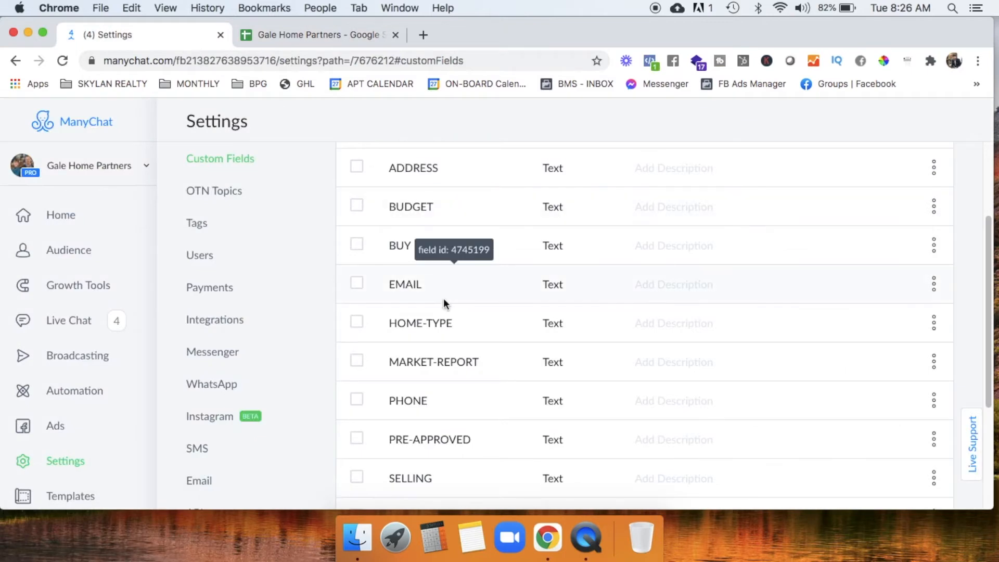
pyautogui.scroll(-5, 445, 303)
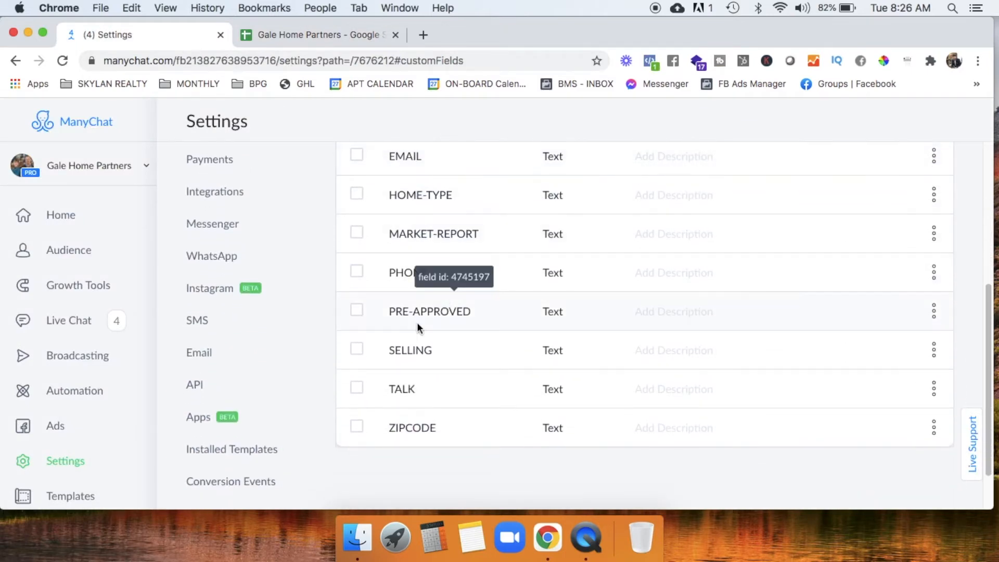
pyautogui.click(338, 35)
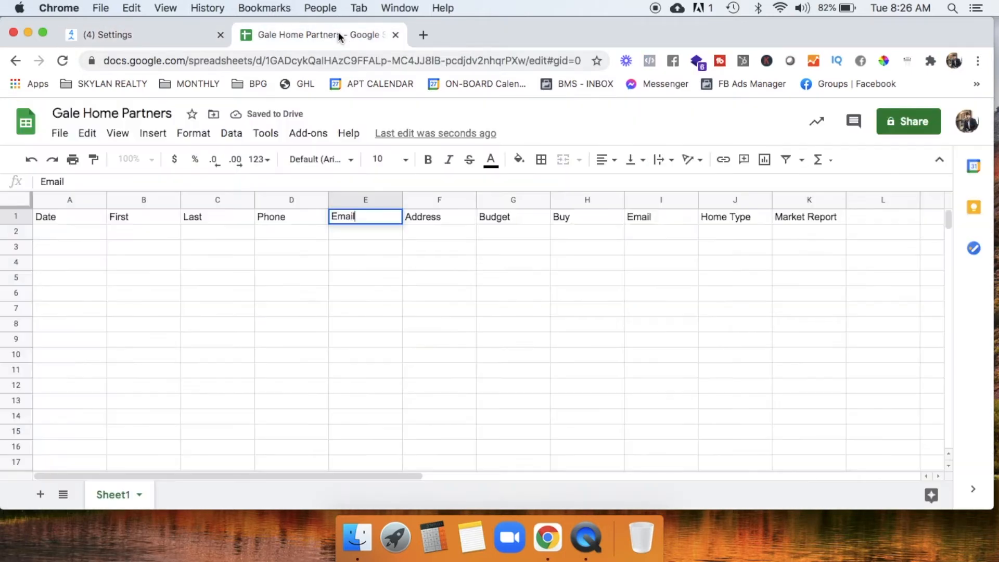
pyautogui.click(653, 218)
pyautogui.write('Pre-Approved')
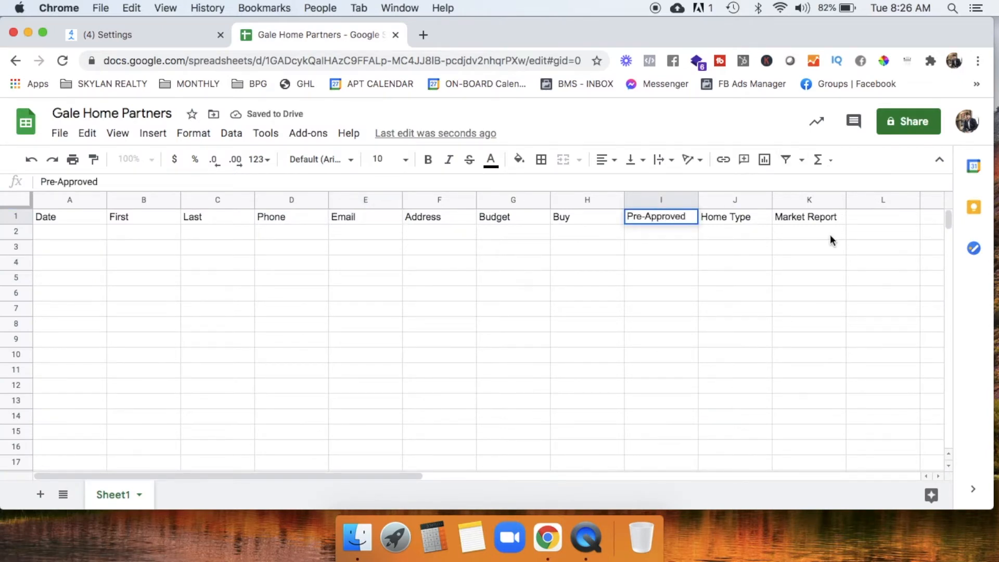
# Enter the headers Selling in L1 and Talk in M1.
pyautogui.click(869, 220)
pyautogui.write('Selling')
pyautogui.click(935, 223)
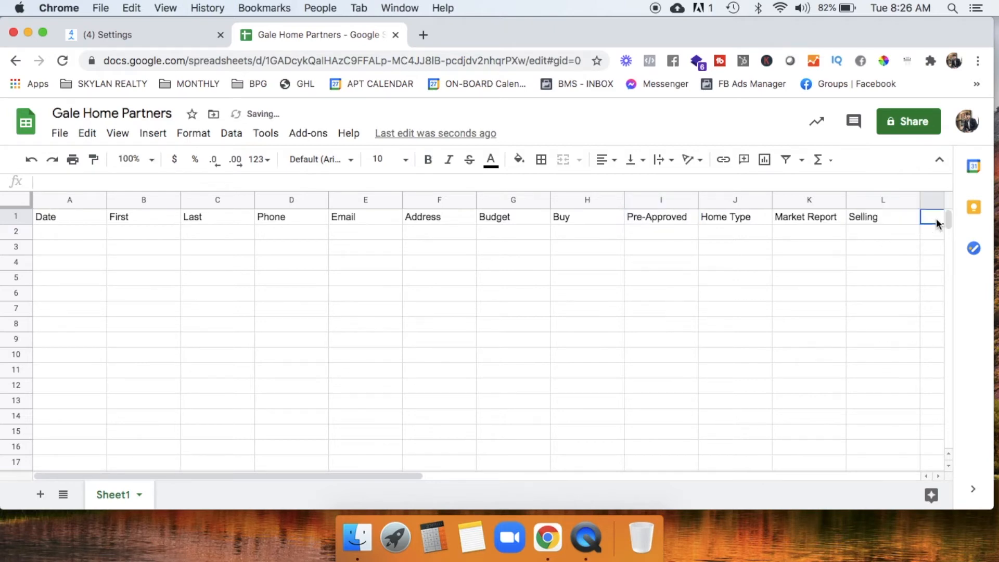
pyautogui.write('Talk')
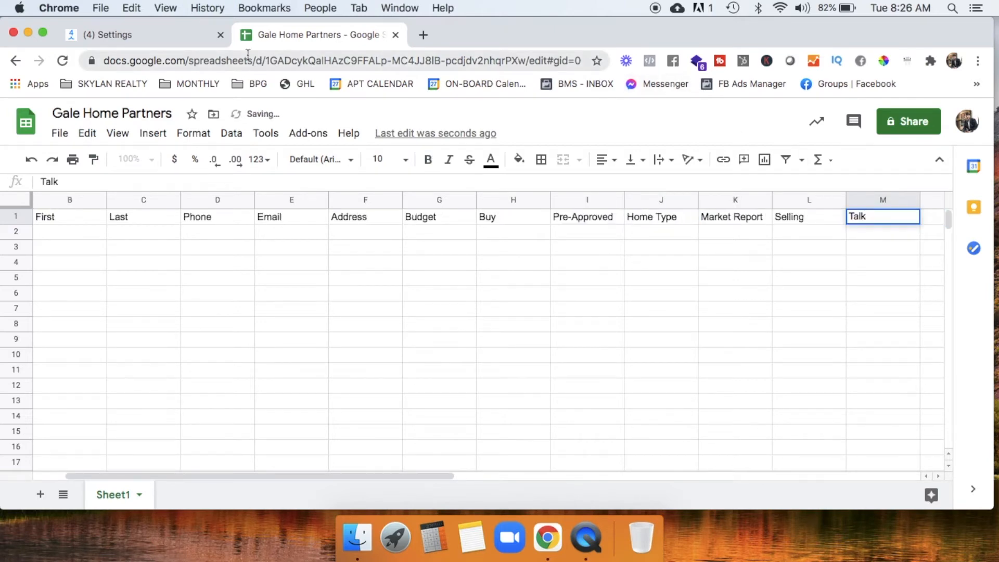
# Check the last ManyChat user field, then insert a column between Address and Budget with the header Zip Code.
pyautogui.click(105, 34)
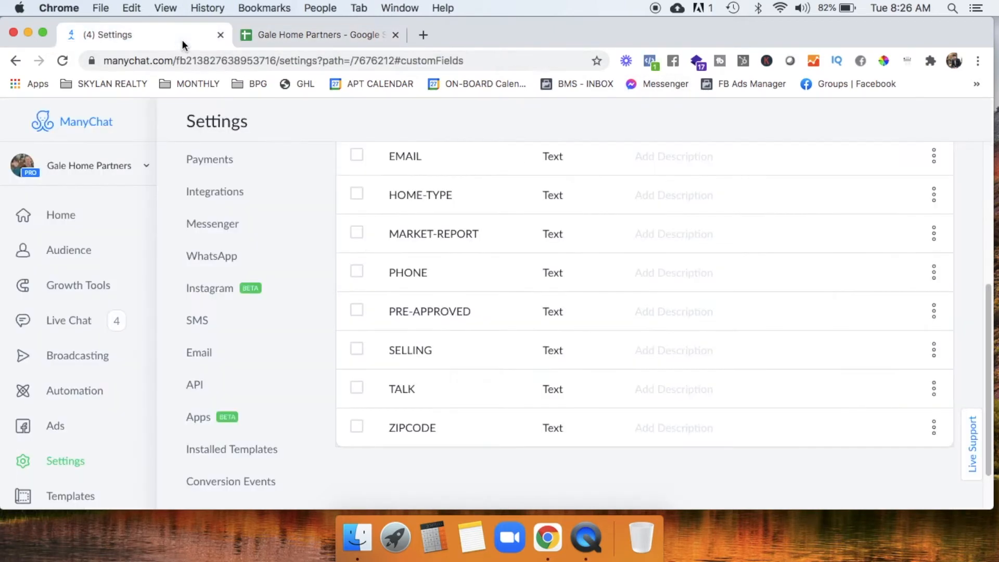
pyautogui.click(246, 37)
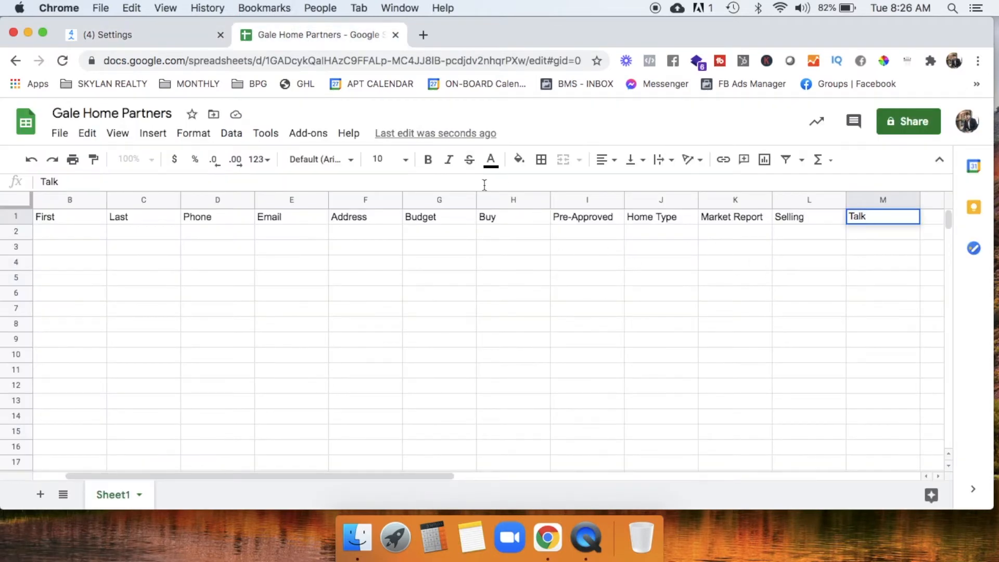
pyautogui.click(422, 204)
pyautogui.rightClick(433, 202)
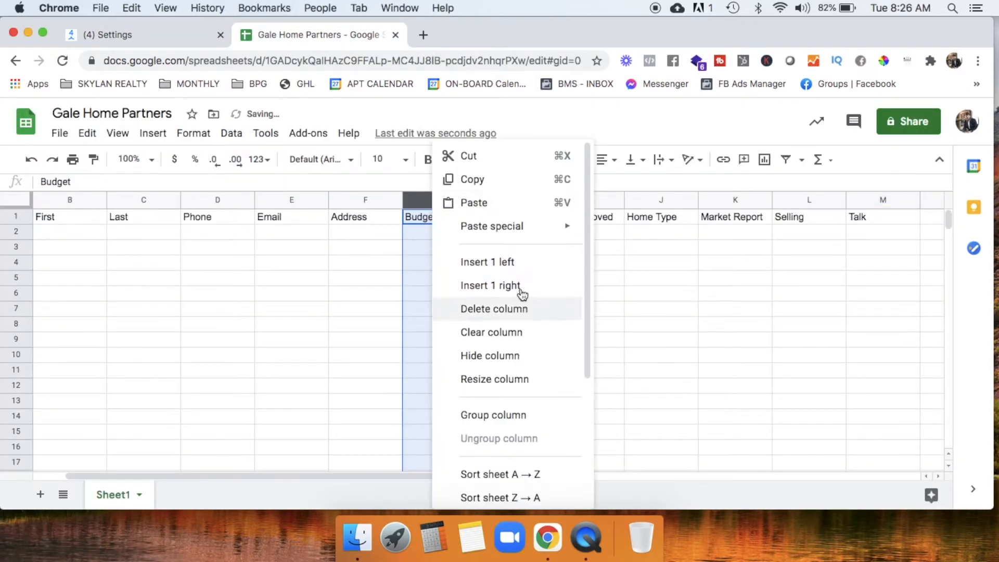
pyautogui.click(514, 263)
pyautogui.click(423, 222)
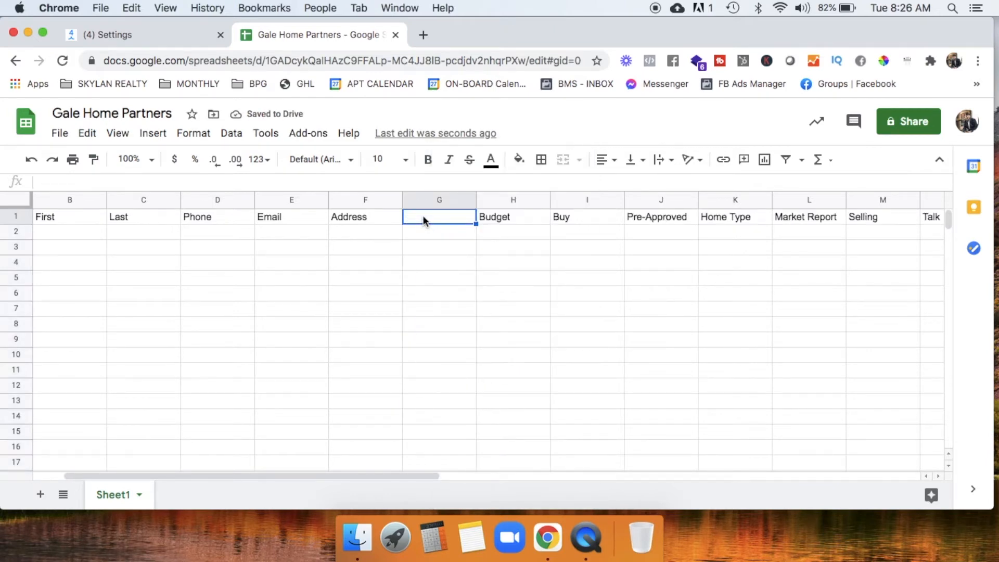
pyautogui.write('Zip Code')
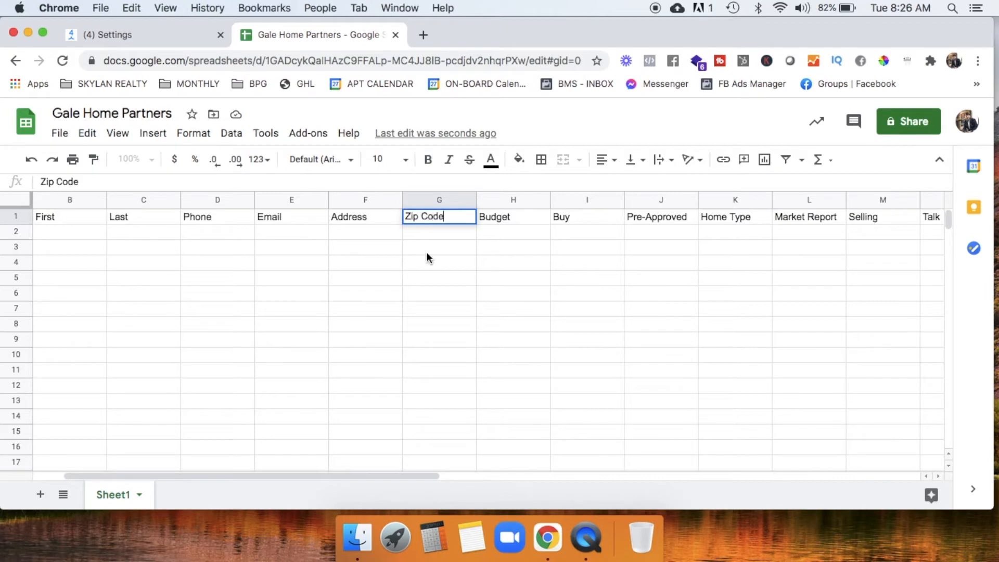
pyautogui.click(421, 248)
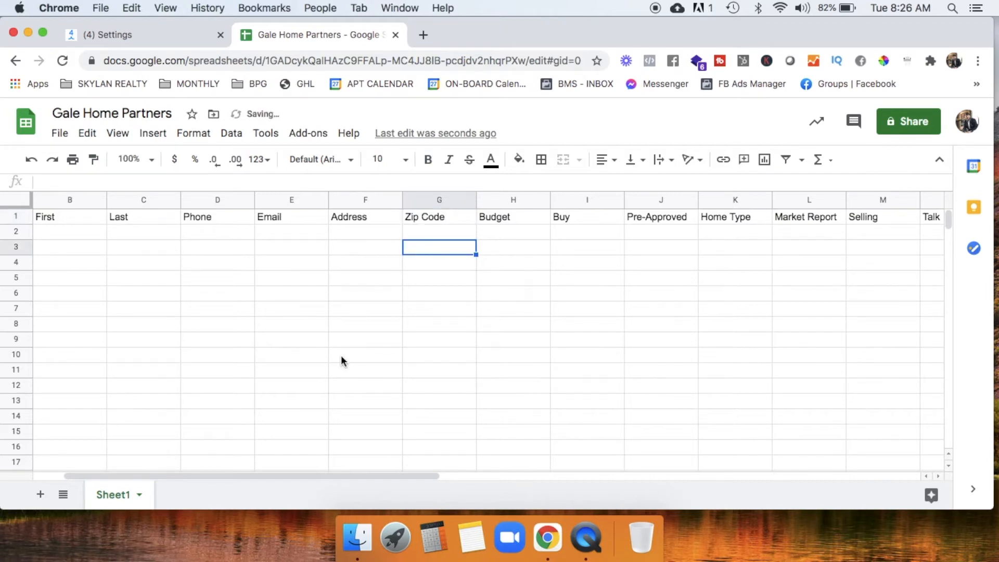
# Rename the worksheet Sheet1 as ManyChat Users.
pyautogui.doubleClick(117, 495)
pyautogui.write('ManyChat')
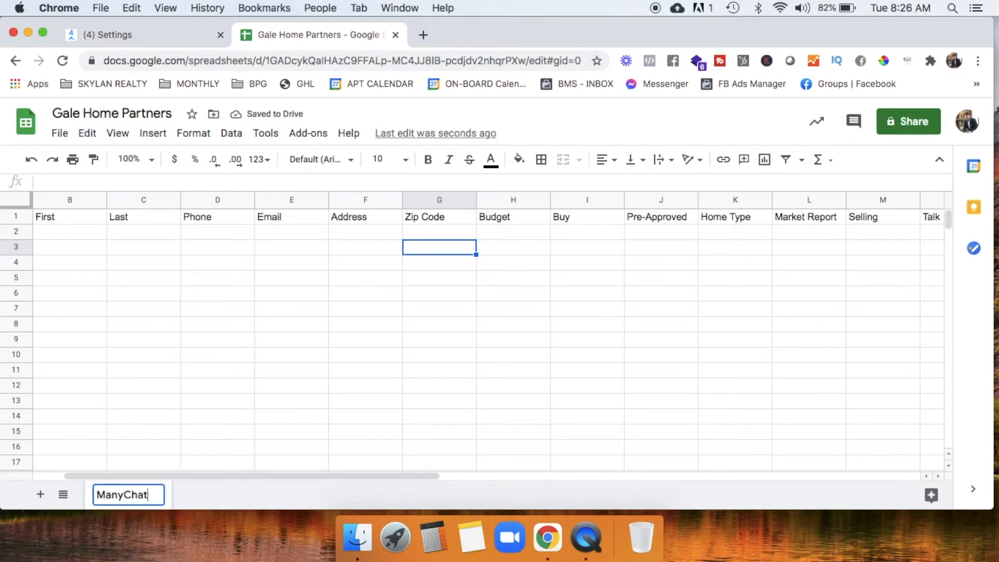
pyautogui.write(' Users')
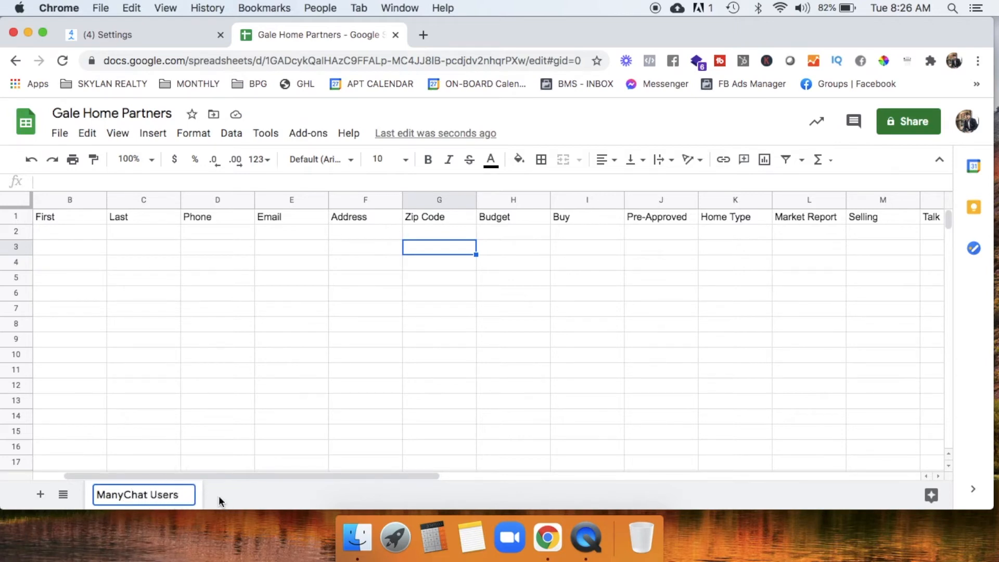
pyautogui.click(245, 496)
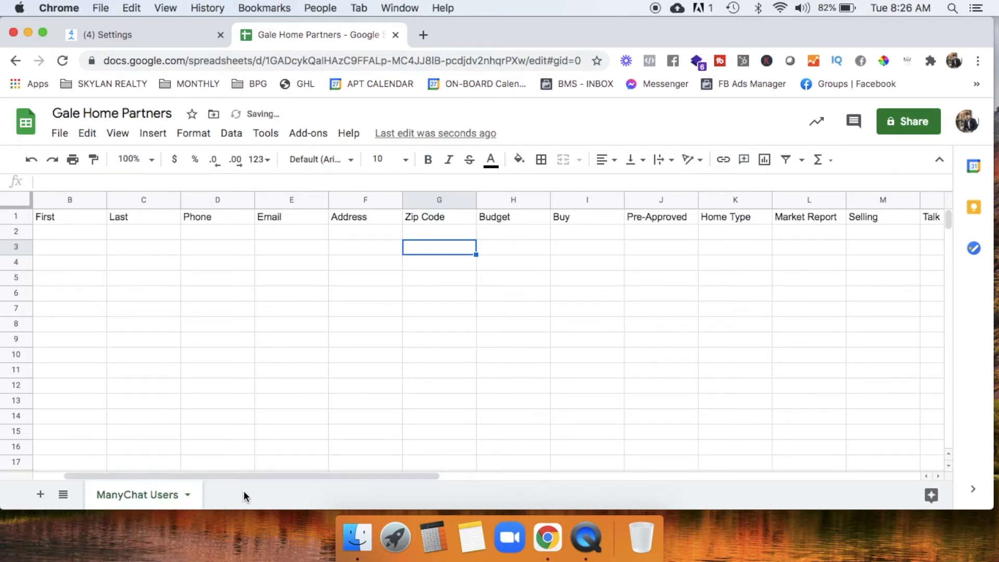
# Switch to ManyChat and create an empty automation flow named EXPORT.
pyautogui.click(163, 36)
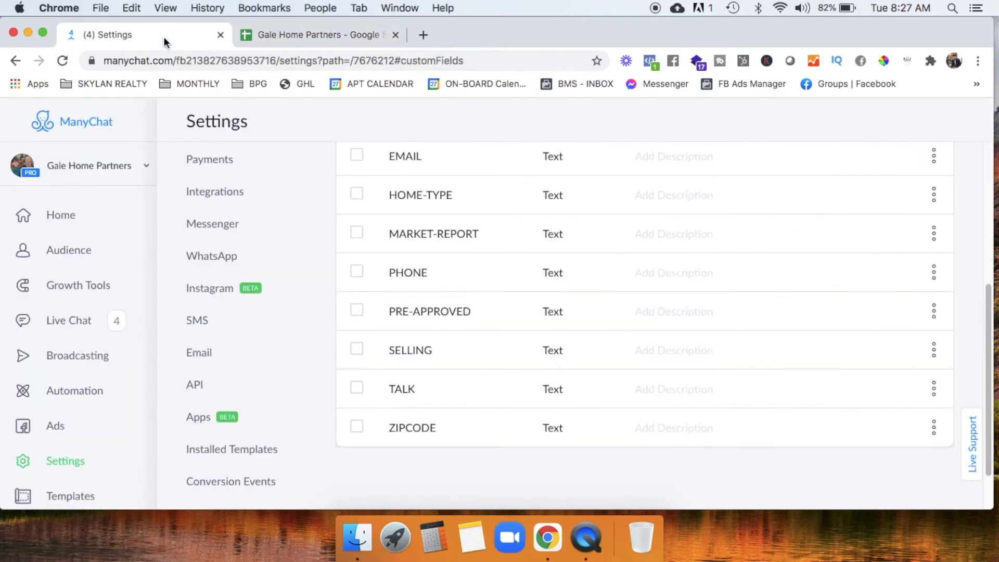
pyautogui.click(74, 396)
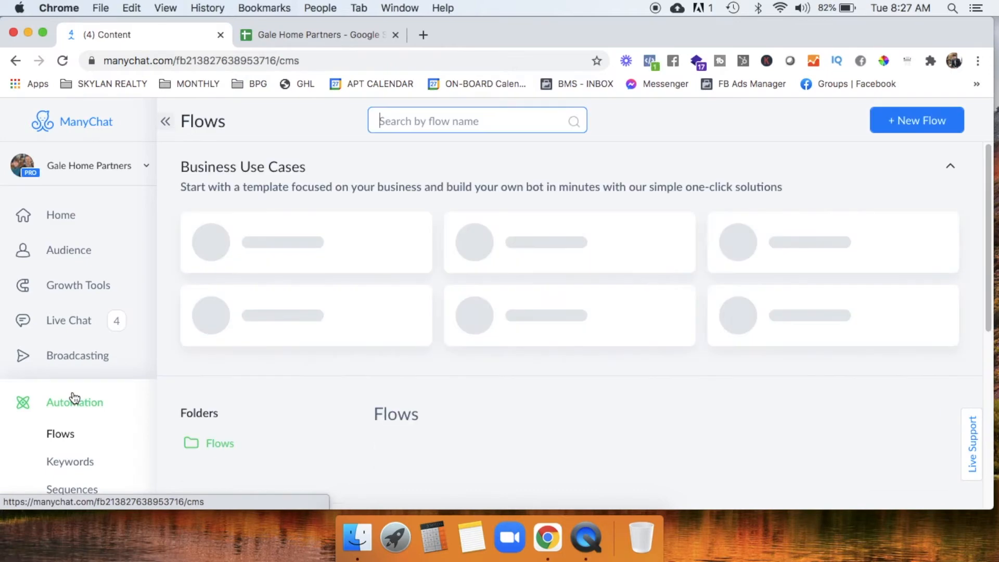
pyautogui.click(910, 121)
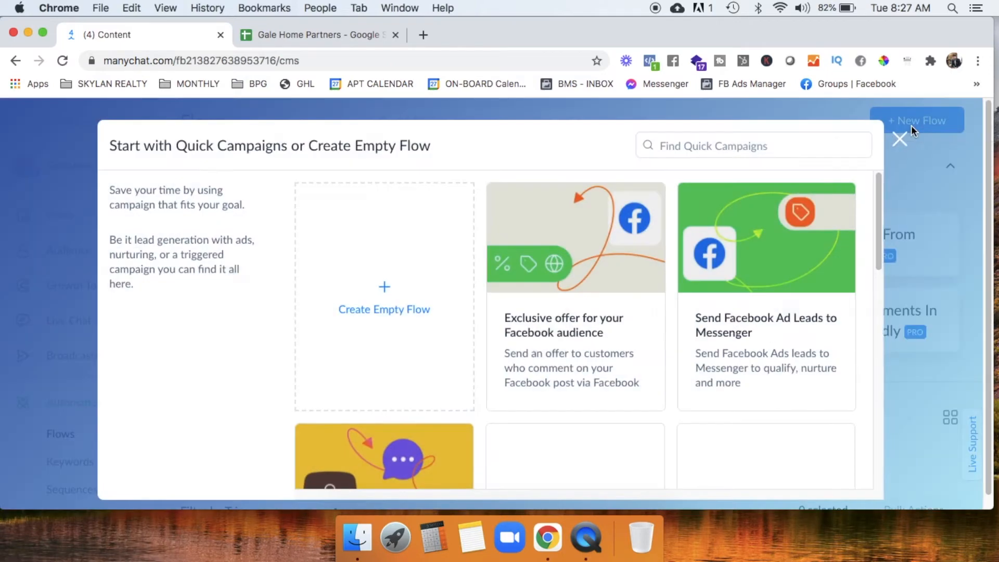
pyautogui.click(386, 320)
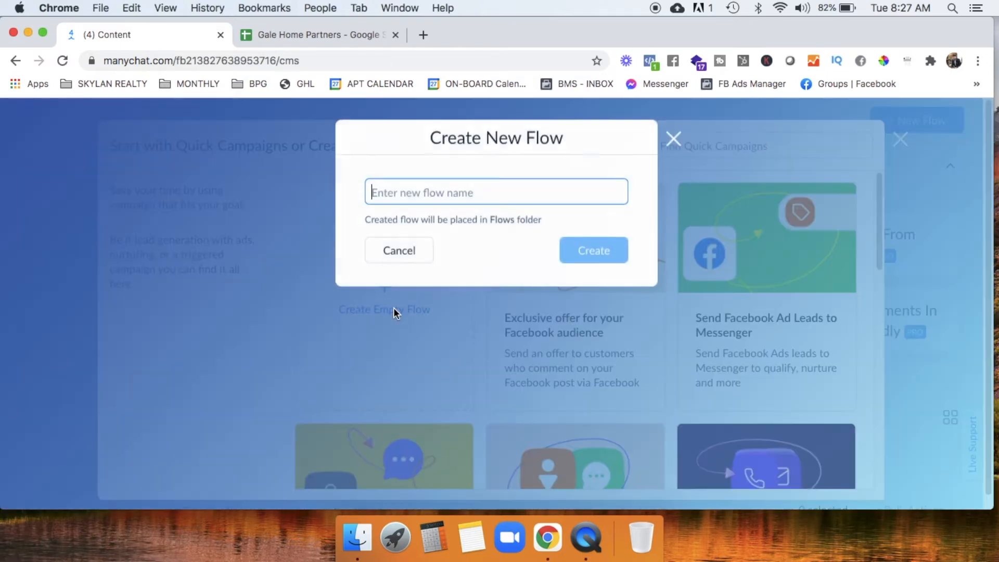
pyautogui.write('EXPORT')
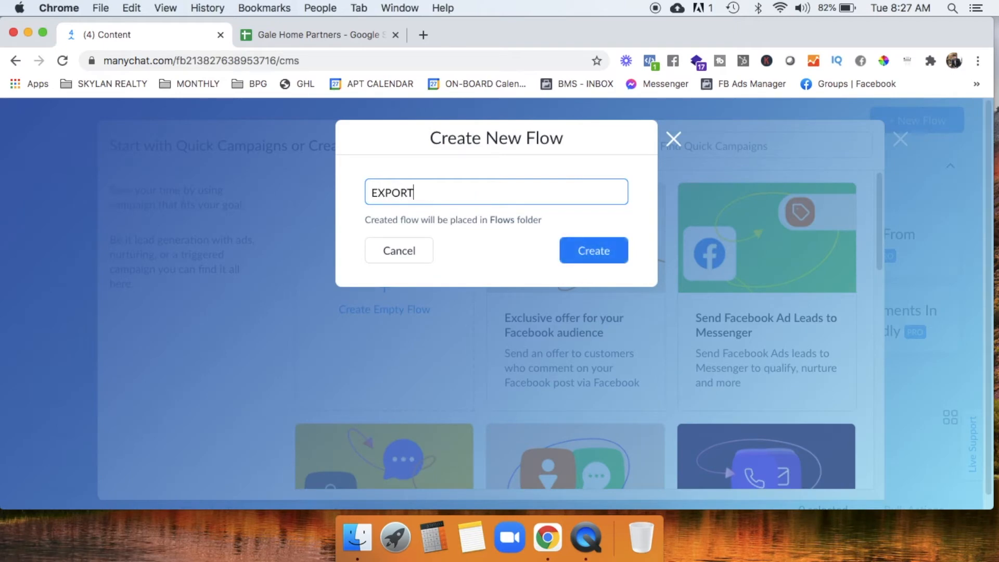
pyautogui.click(600, 250)
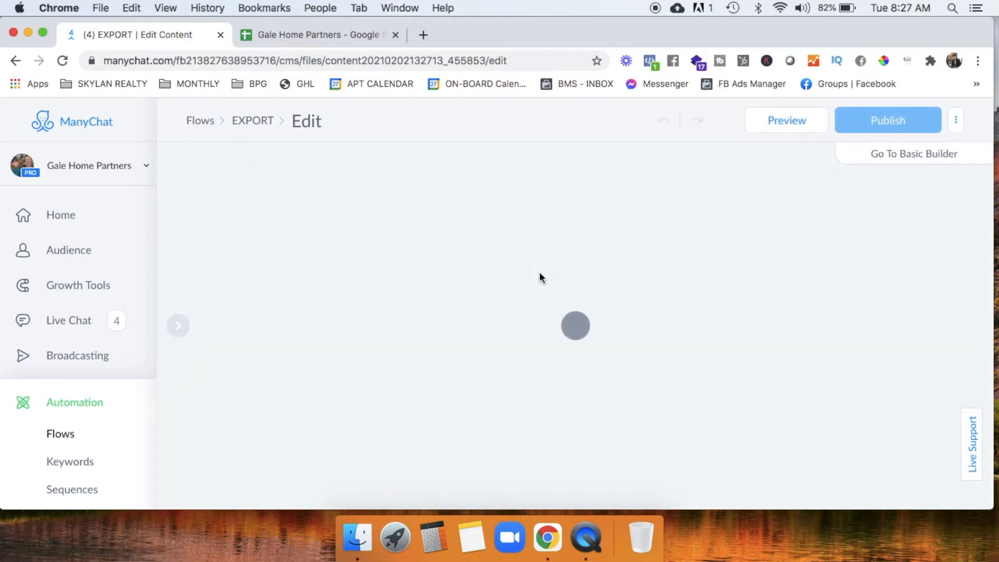
# Add a Tag applied trigger to the flow's Starting Step.
pyautogui.click(401, 291)
pyautogui.click(252, 255)
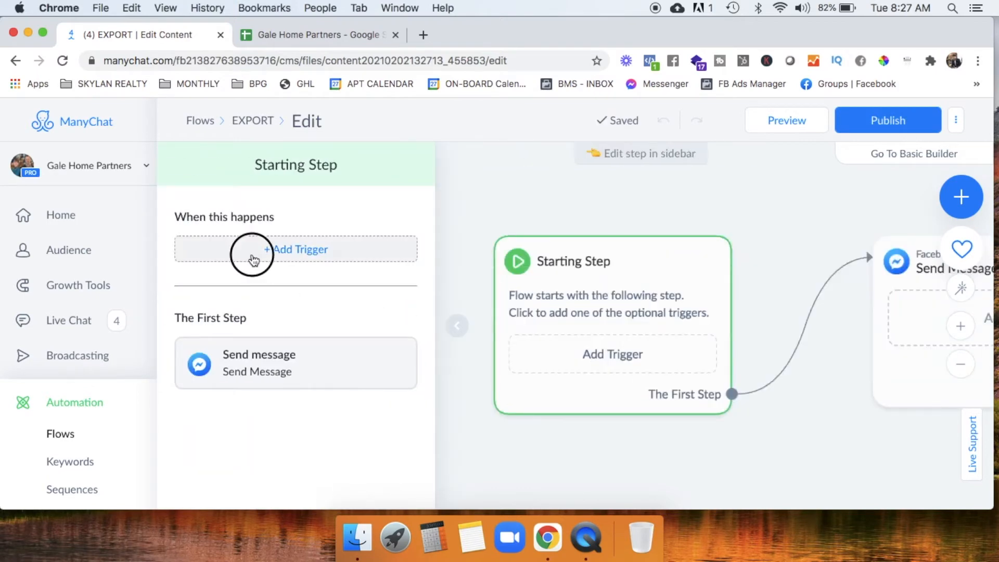
pyautogui.click(400, 151)
pyautogui.write('tag')
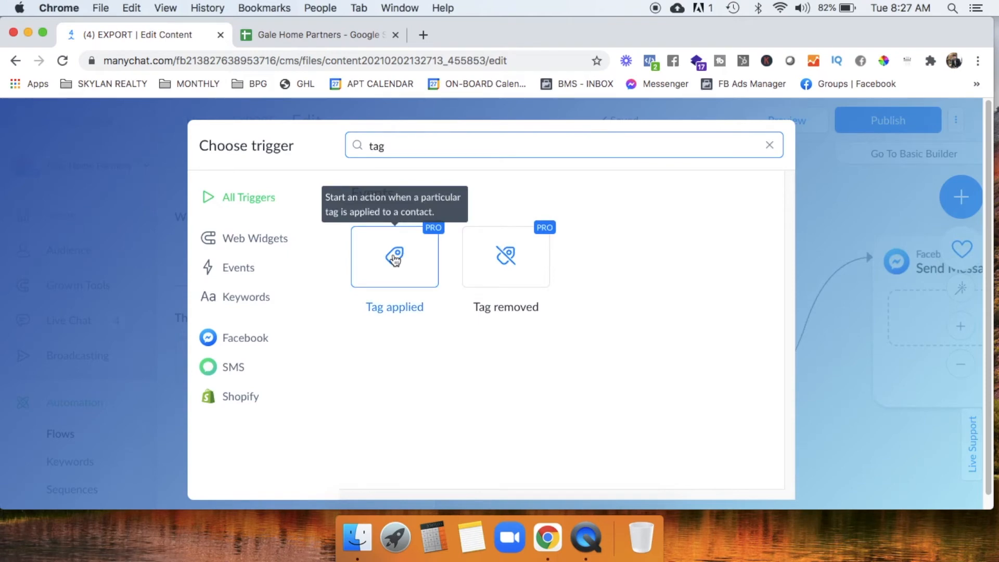
pyautogui.click(394, 259)
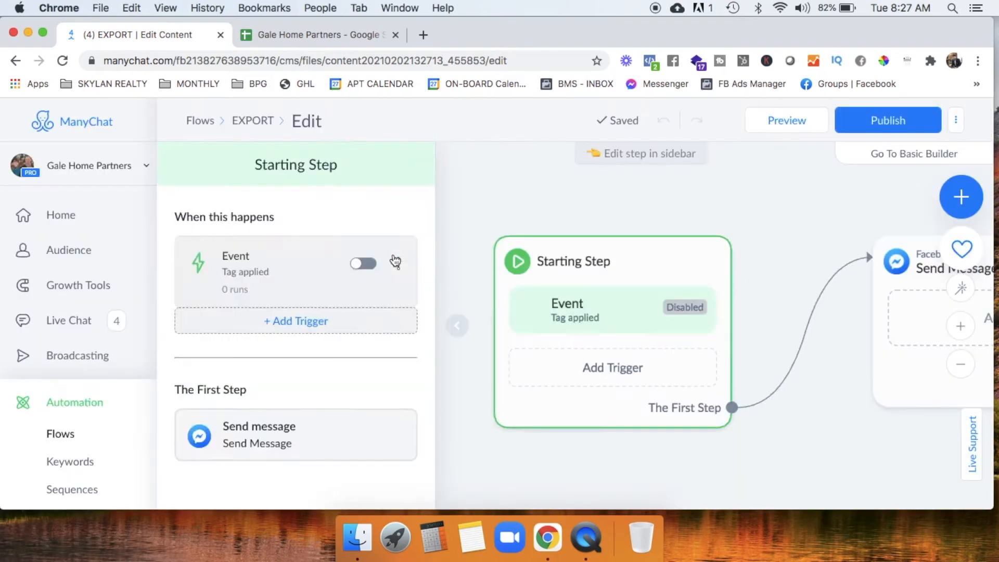
# Create a new tag EXPORT for the Tag applied trigger and activate the trigger.
pyautogui.click(299, 246)
pyautogui.write('EXPORT')
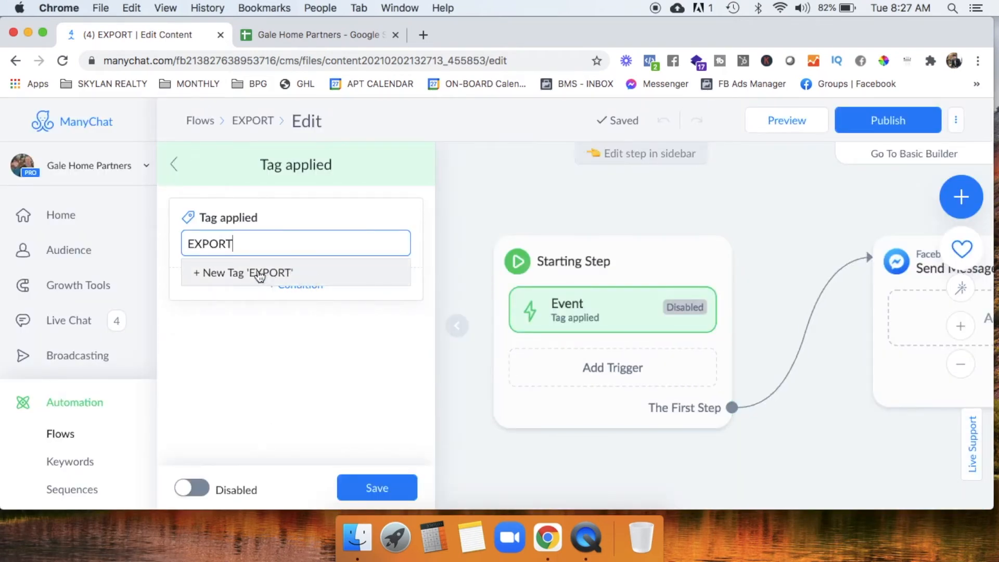
pyautogui.click(301, 279)
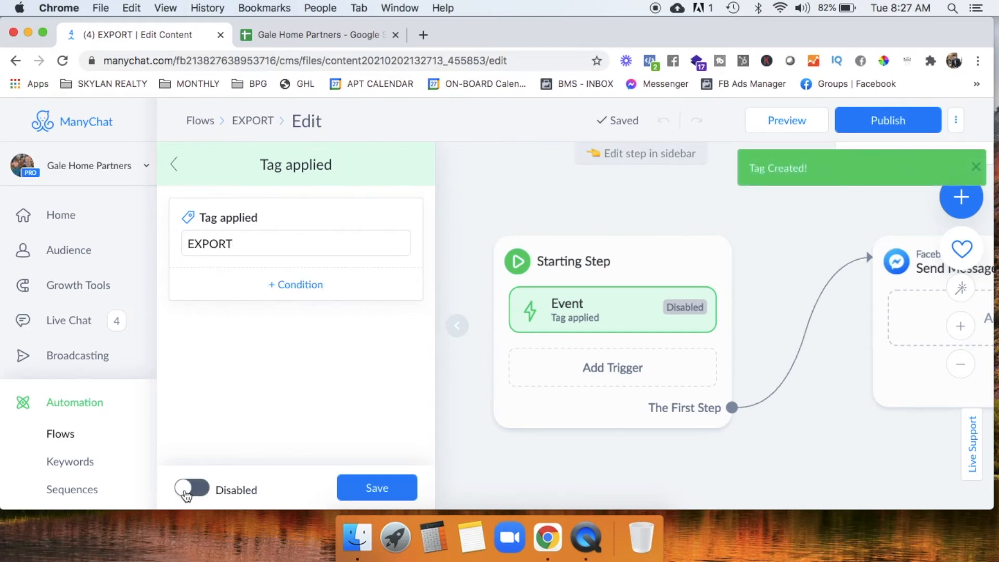
pyautogui.click(203, 486)
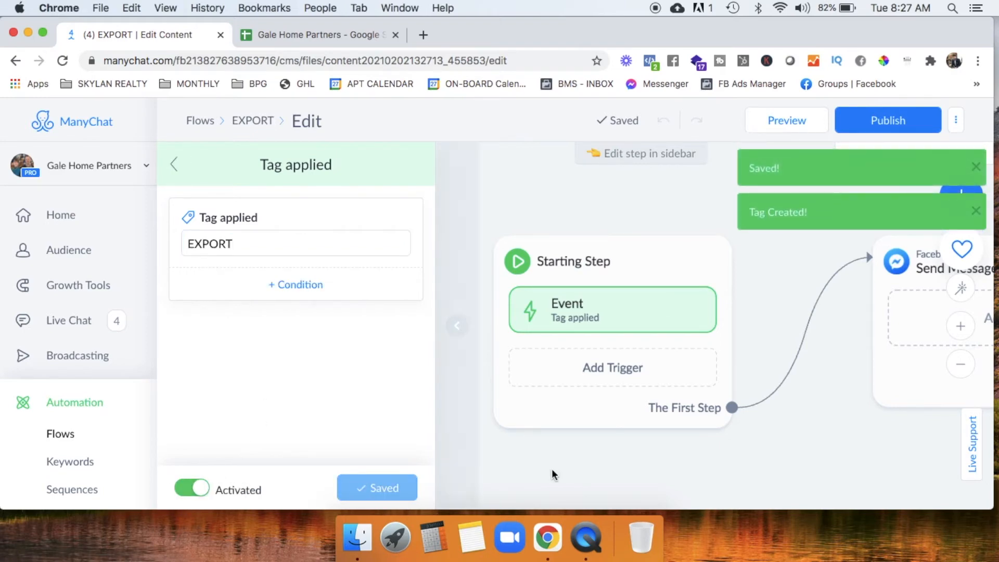
pyautogui.click(437, 486)
# Replace the Send Message step with a new Actions step connected as the first step after Starting Step.
pyautogui.moveTo(801, 430); pyautogui.dragTo(490, 369)
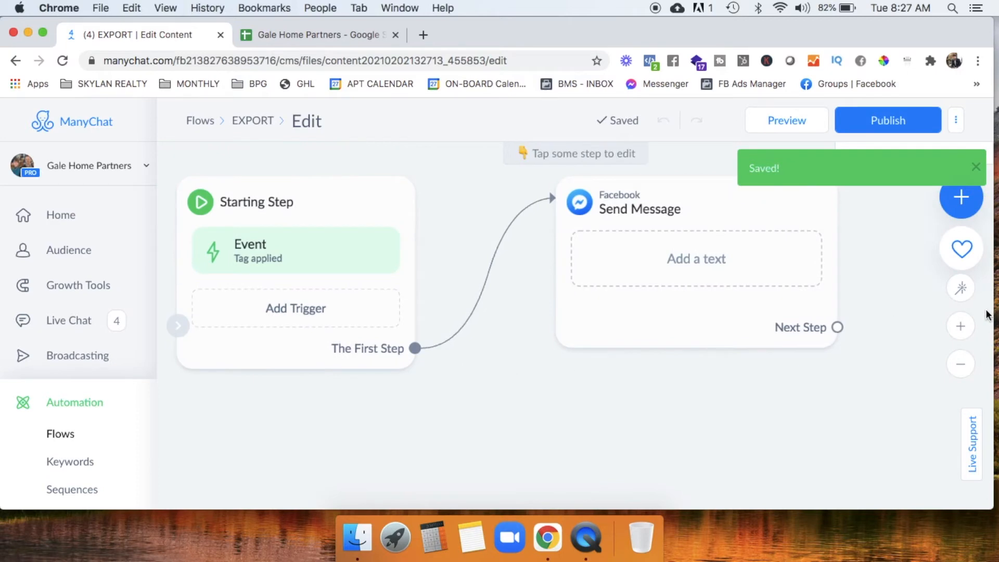
pyautogui.click(961, 363)
pyautogui.click(968, 200)
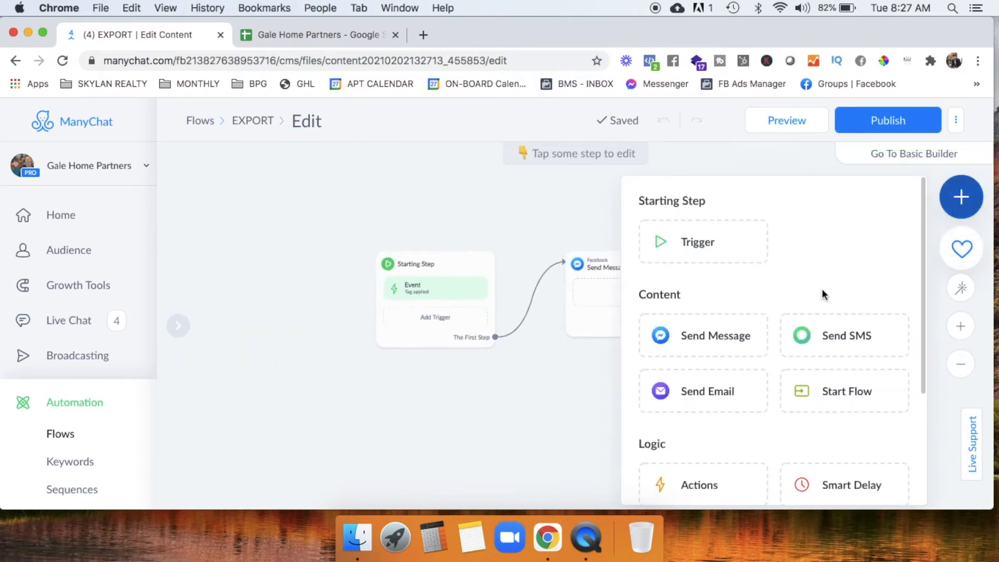
pyautogui.click(706, 484)
pyautogui.moveTo(615, 350); pyautogui.dragTo(579, 397)
pyautogui.click(486, 340)
pyautogui.moveTo(495, 336); pyautogui.dragTo(582, 429)
pyautogui.click(621, 273)
pyautogui.click(646, 230)
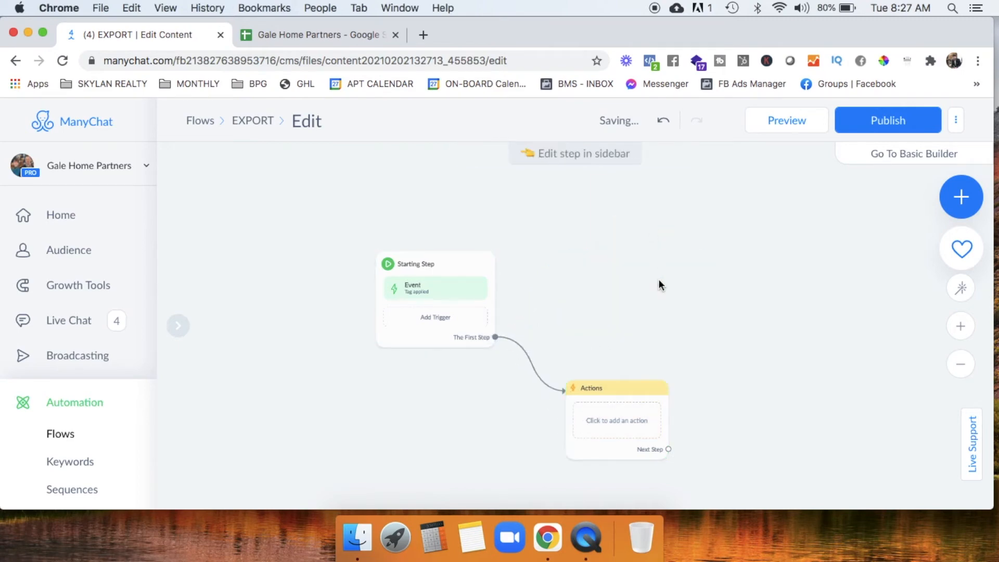
# Add a Google Sheets action of the type Insert Row to the Actions step.
pyautogui.moveTo(648, 309); pyautogui.dragTo(547, 227)
pyautogui.click(481, 318)
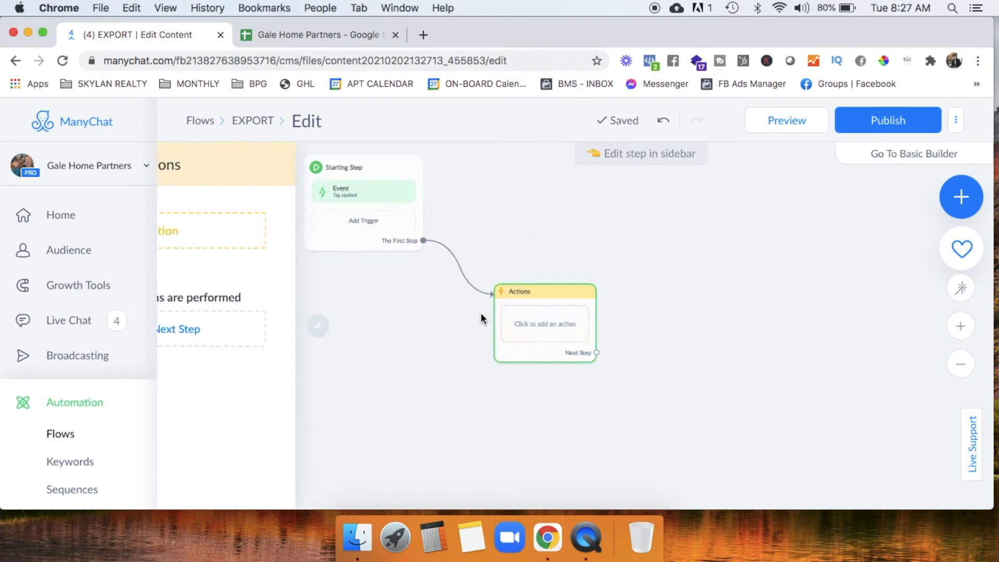
pyautogui.click(297, 222)
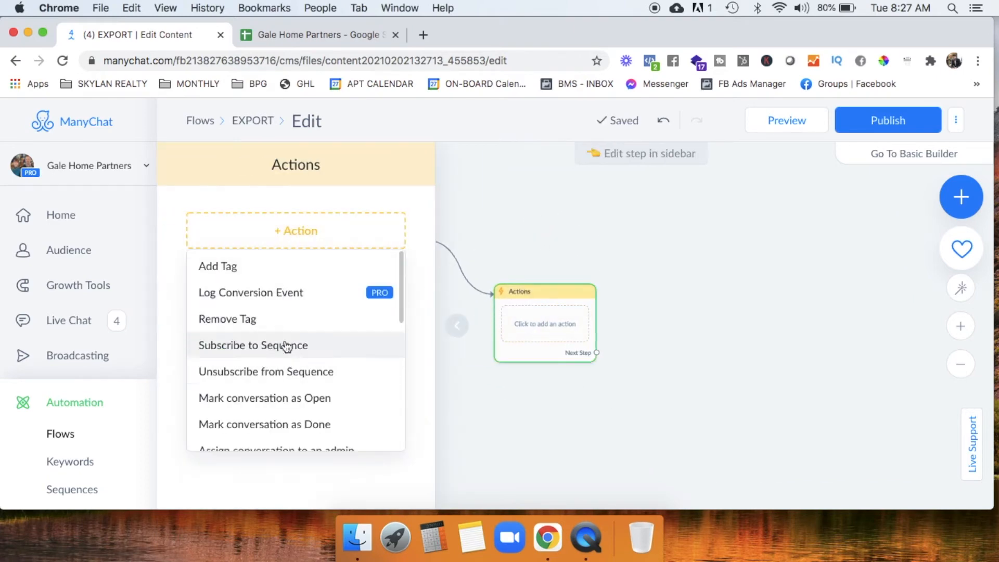
pyautogui.scroll(-3, 286, 413)
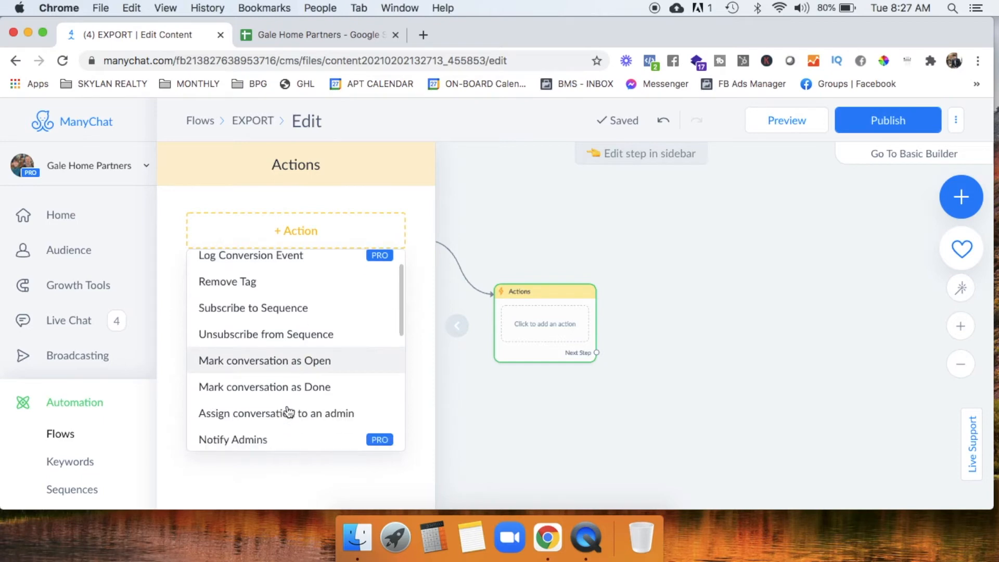
pyautogui.scroll(-5, 289, 413)
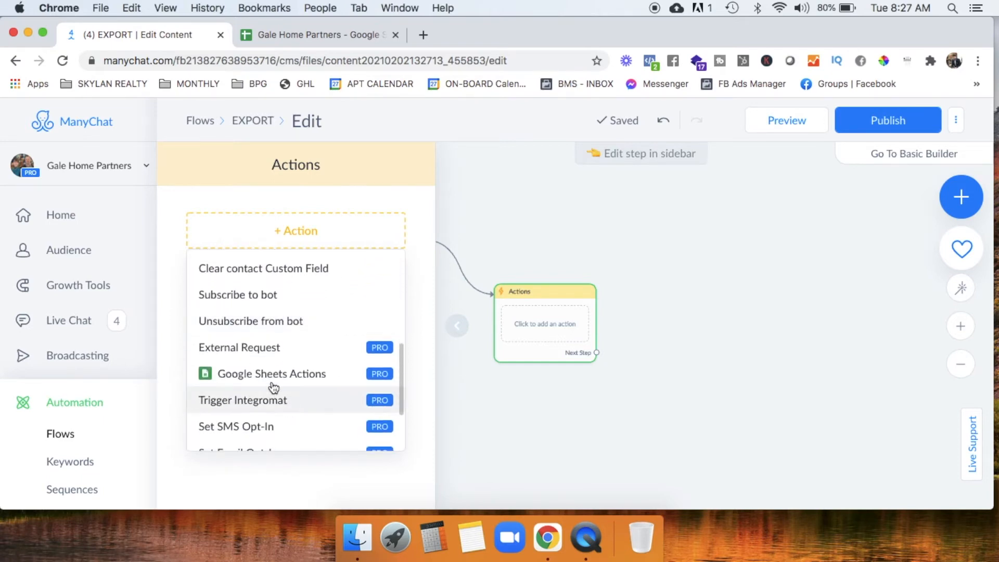
pyautogui.click(261, 377)
pyautogui.click(252, 250)
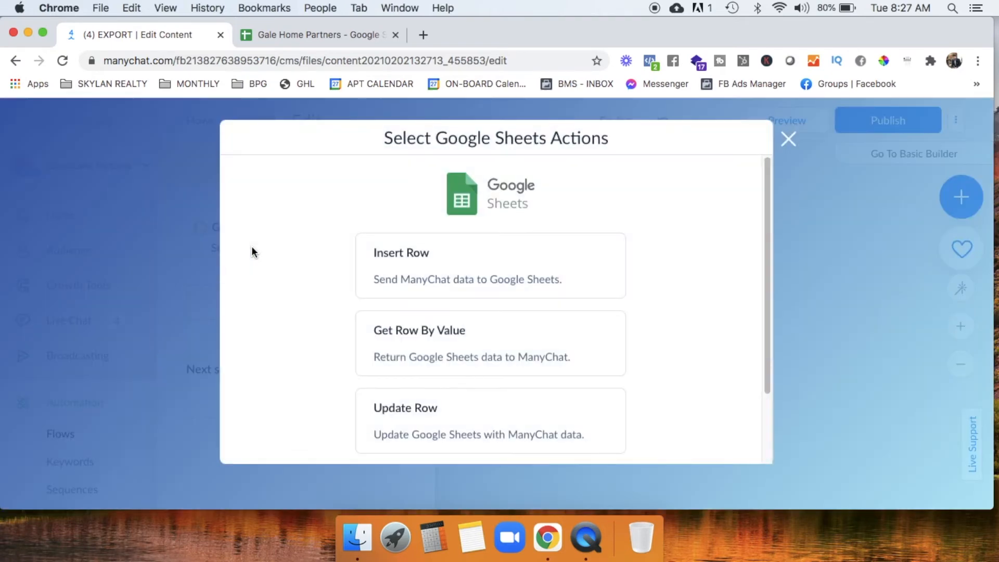
pyautogui.click(455, 267)
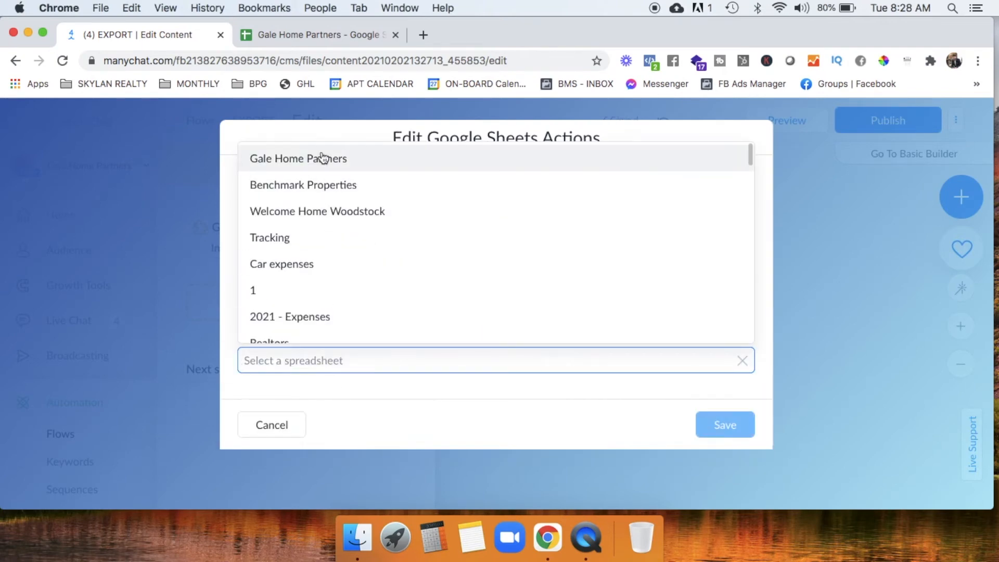
# Select the spreadsheet Gale Home Partners and its worksheet ManyChat Users for the Insert Row action, checking the worksheet name in Google Sheets.
pyautogui.click(323, 160)
pyautogui.scroll(-2, 368, 290)
pyautogui.click(321, 375)
pyautogui.click(273, 414)
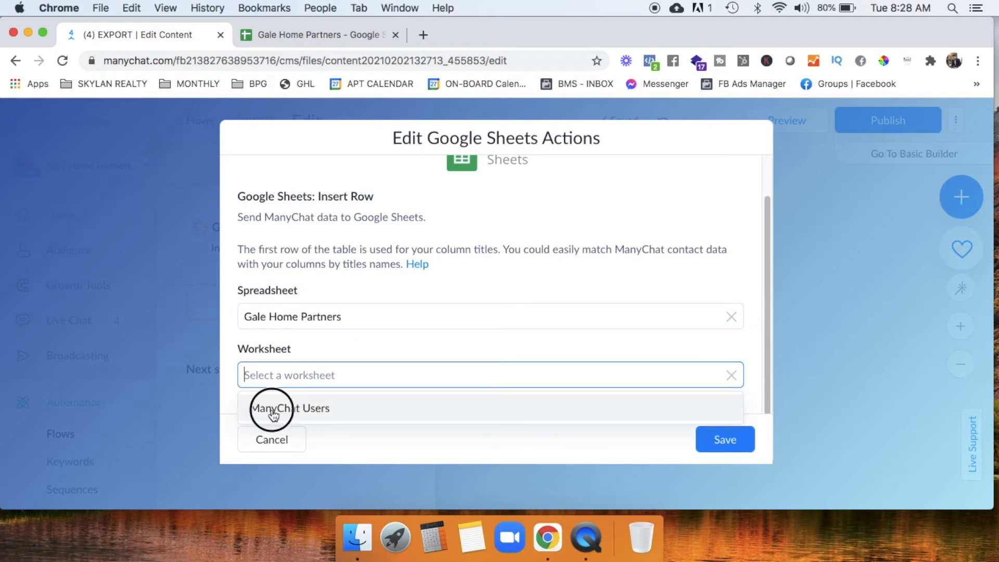
pyautogui.click(334, 33)
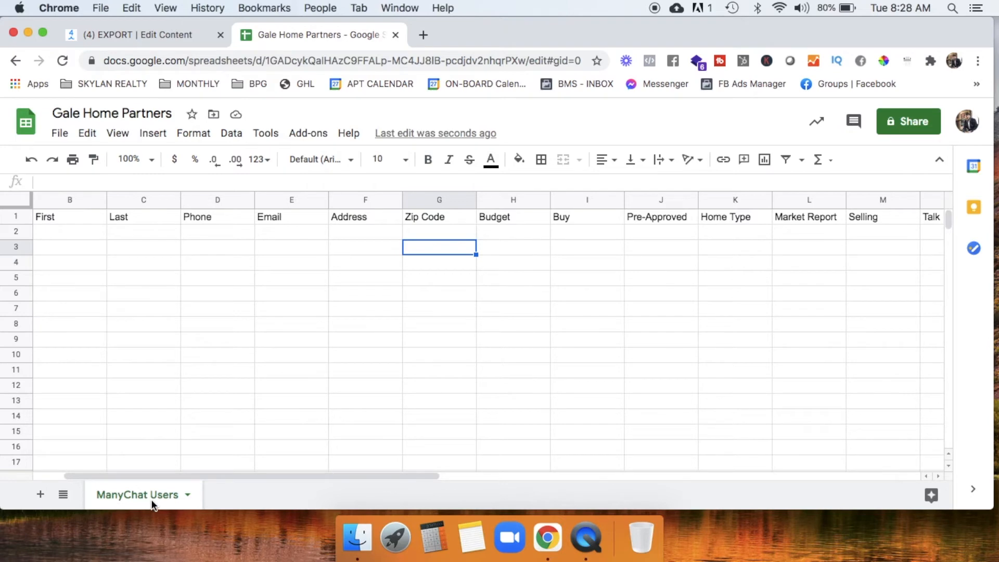
pyautogui.click(155, 30)
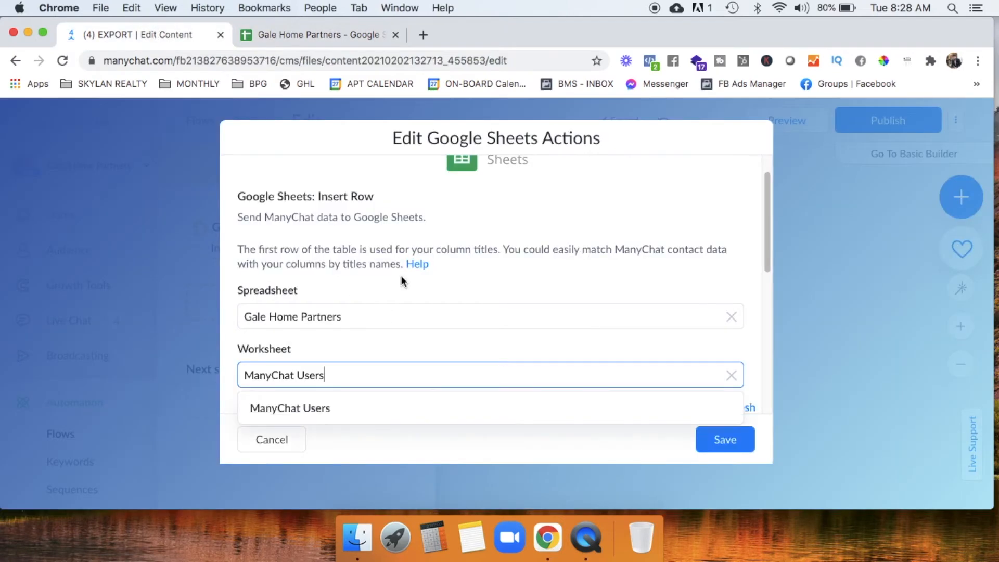
# Map the system fields Subscribed, First Name and Last Name to the sheet columns Date, First and Last.
pyautogui.scroll(-5, 398, 287)
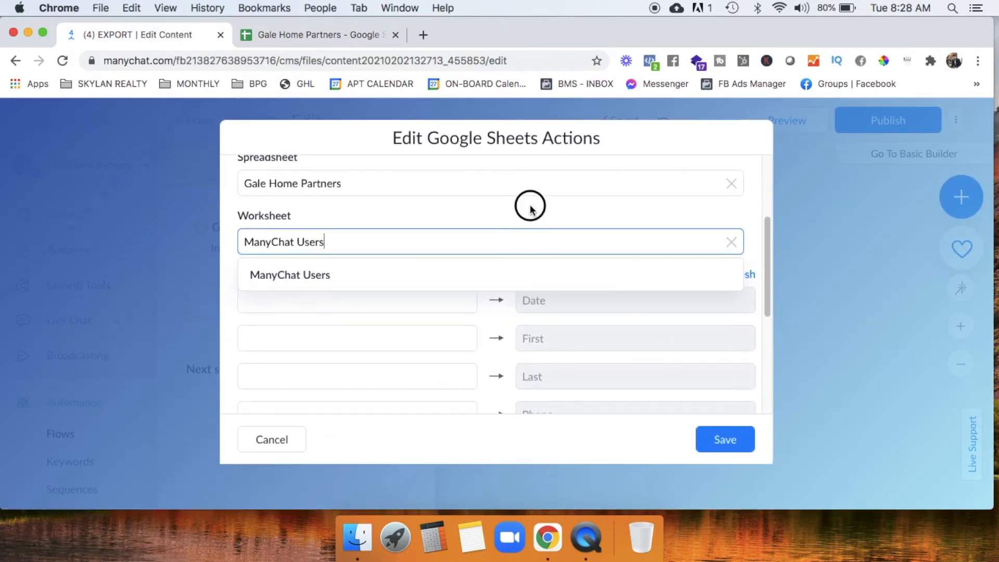
pyautogui.click(577, 274)
pyautogui.click(382, 296)
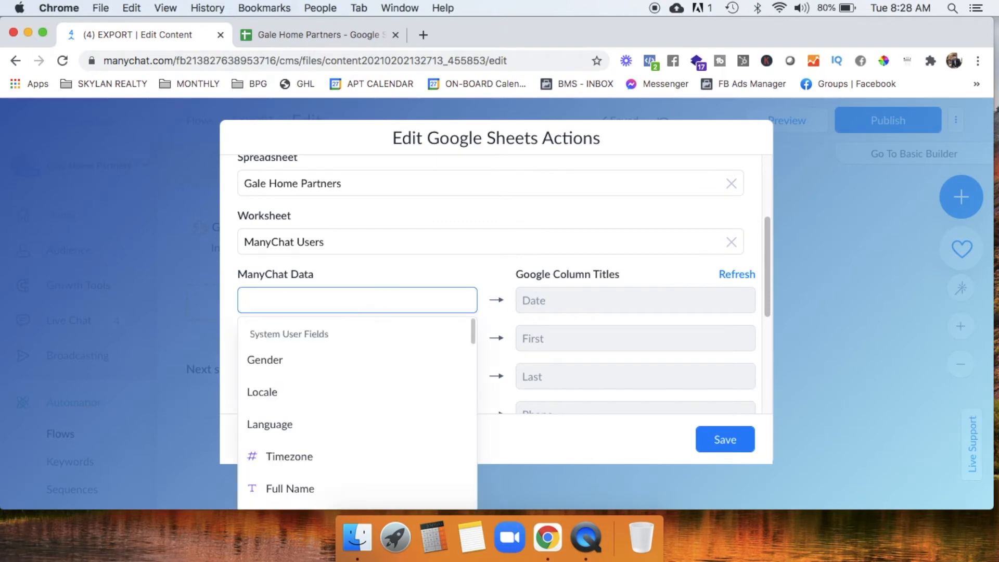
pyautogui.write('sub')
pyautogui.click(370, 362)
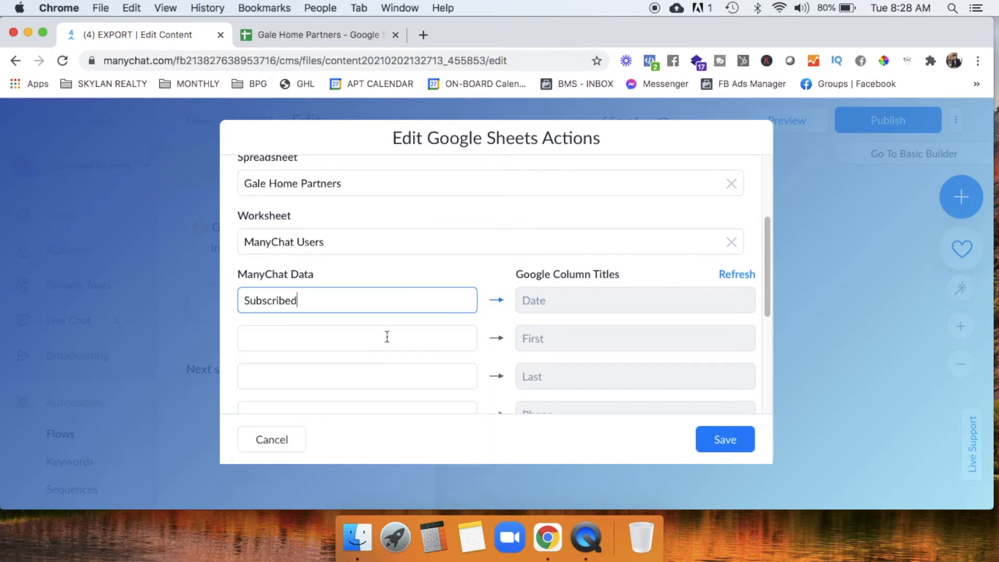
pyautogui.click(384, 337)
pyautogui.write('first')
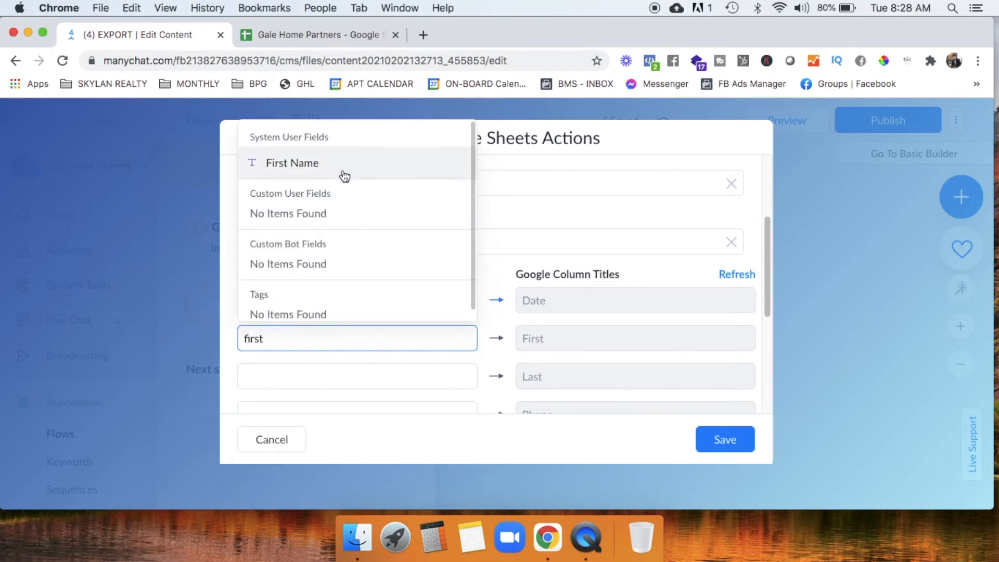
pyautogui.click(357, 165)
pyautogui.click(336, 385)
pyautogui.write('Last')
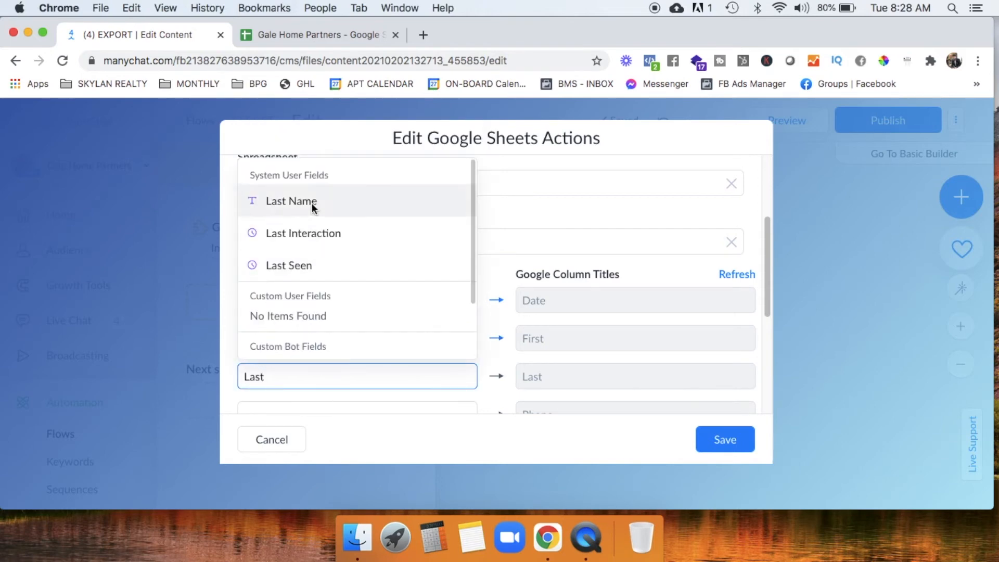
pyautogui.click(311, 203)
# Map the custom user fields PHONE and EMAIL to the sheet columns Phone and Email.
pyautogui.scroll(-4, 391, 361)
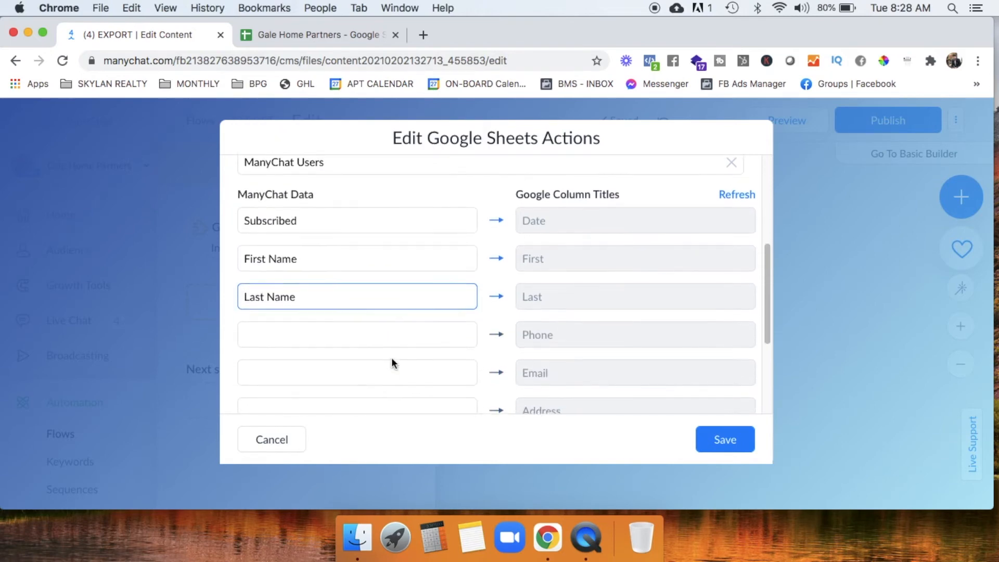
pyautogui.click(379, 313)
pyautogui.write('Phone')
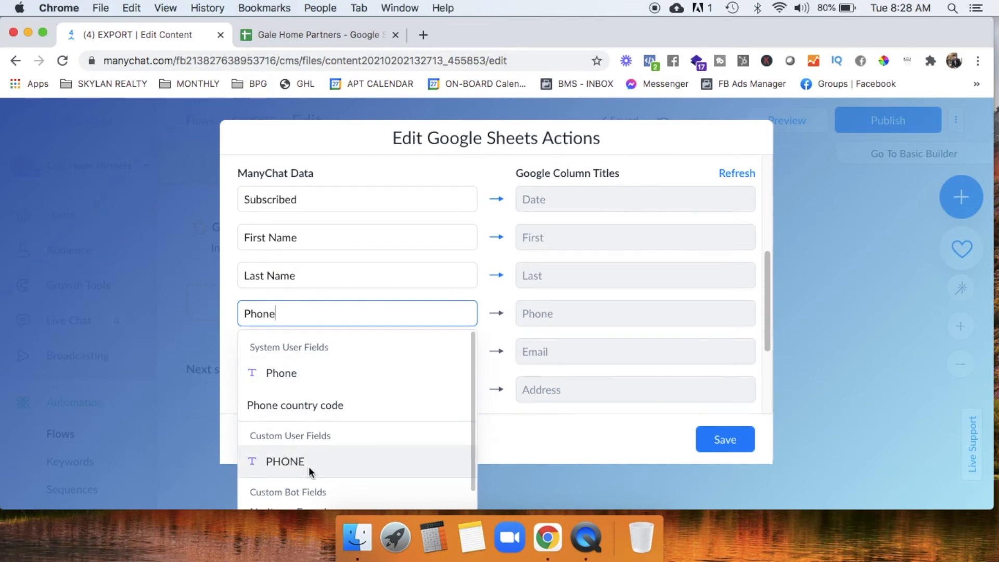
pyautogui.click(278, 459)
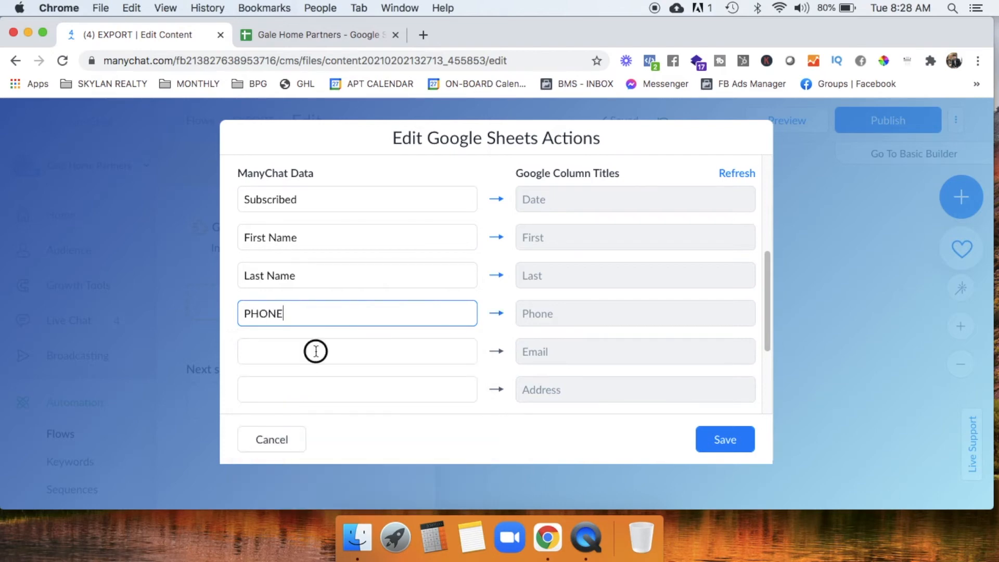
pyautogui.click(314, 351)
pyautogui.write('ema')
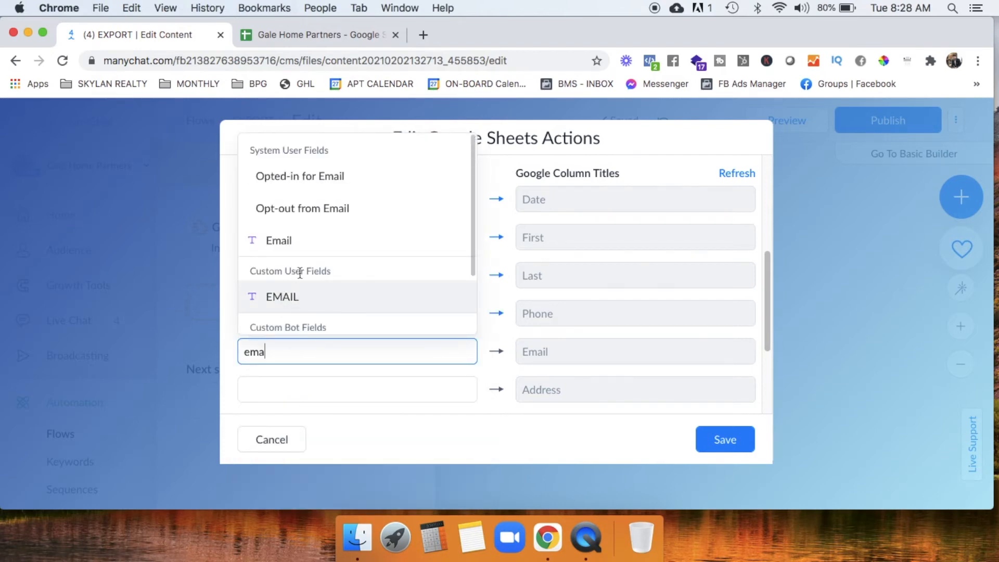
pyautogui.click(282, 297)
# Map the custom user fields ADDRESS and ZIPCODE to the sheet columns Address and Zip Code.
pyautogui.scroll(-3, 392, 315)
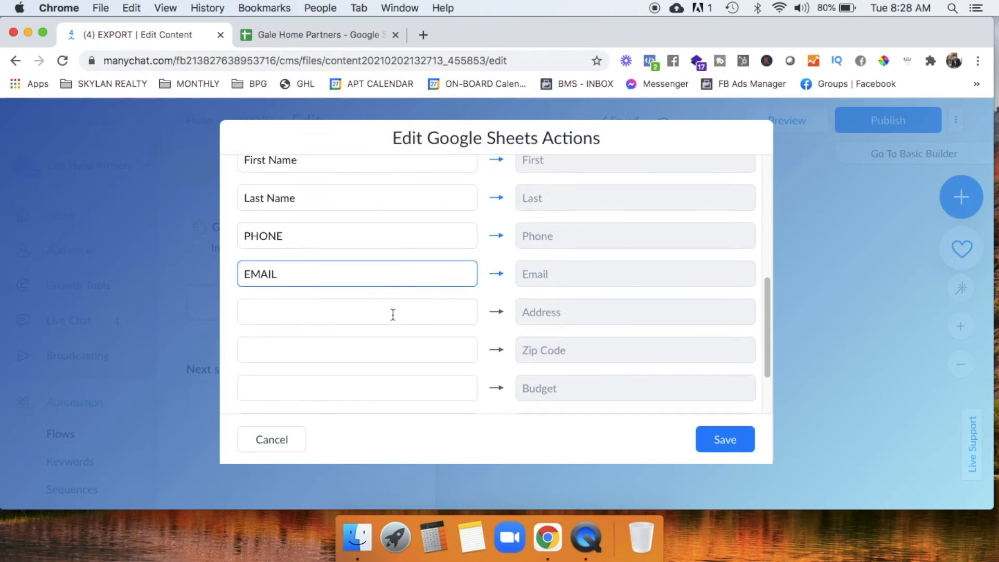
pyautogui.click(372, 287)
pyautogui.write('addres')
pyautogui.click(350, 395)
pyautogui.click(384, 329)
pyautogui.write('zo')
pyautogui.press('BackSpace')
pyautogui.write('ip')
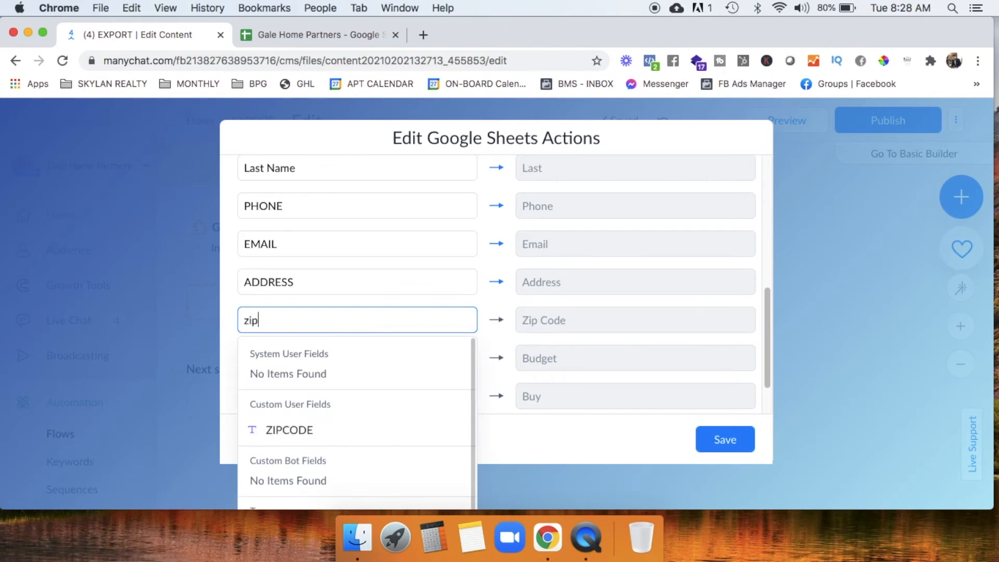
pyautogui.click(356, 431)
# Map the custom user fields BUDGET and BUY to the sheet columns Budget and Buy.
pyautogui.click(350, 355)
pyautogui.write('bud')
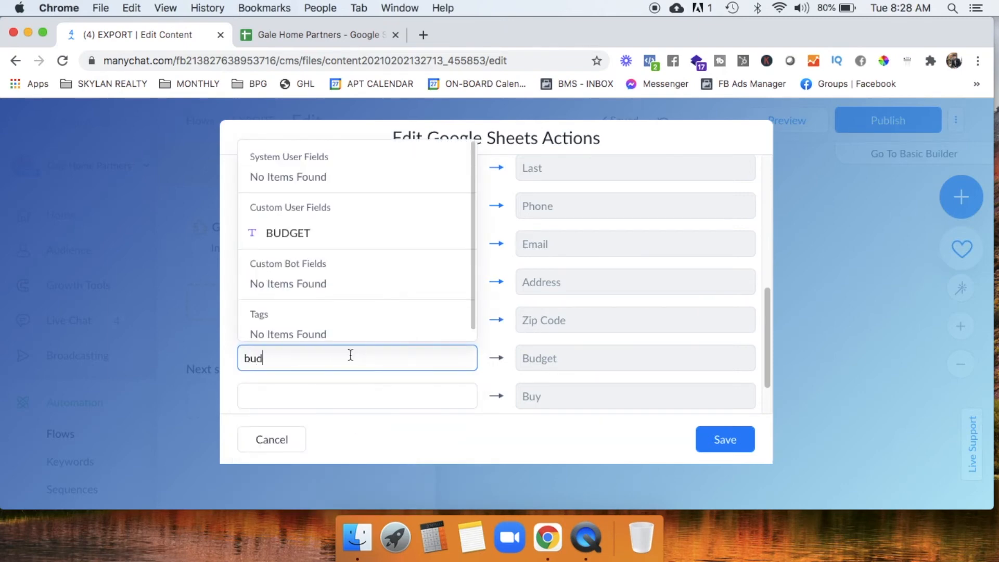
pyautogui.click(329, 237)
pyautogui.scroll(-3, 335, 291)
pyautogui.click(334, 314)
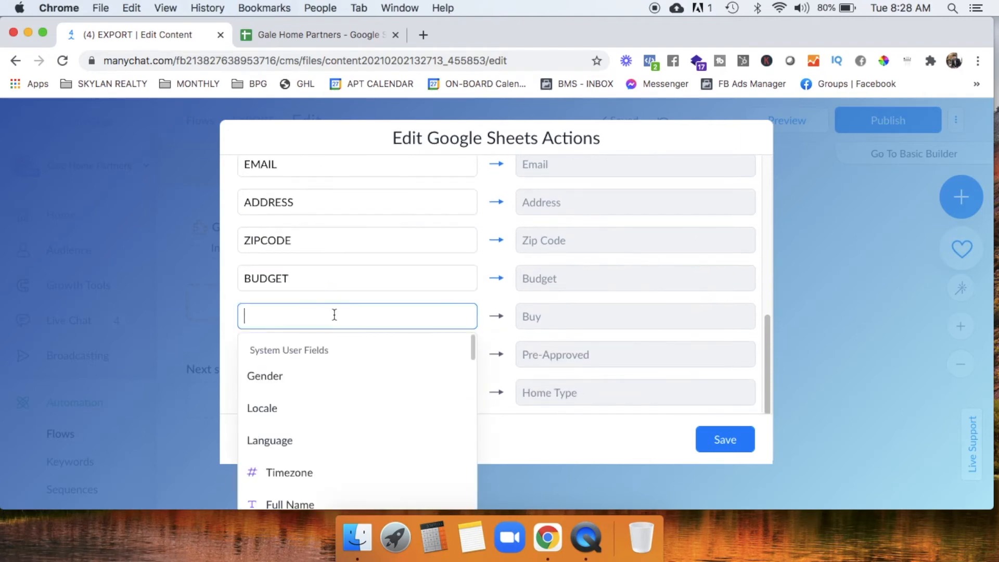
pyautogui.write('buy')
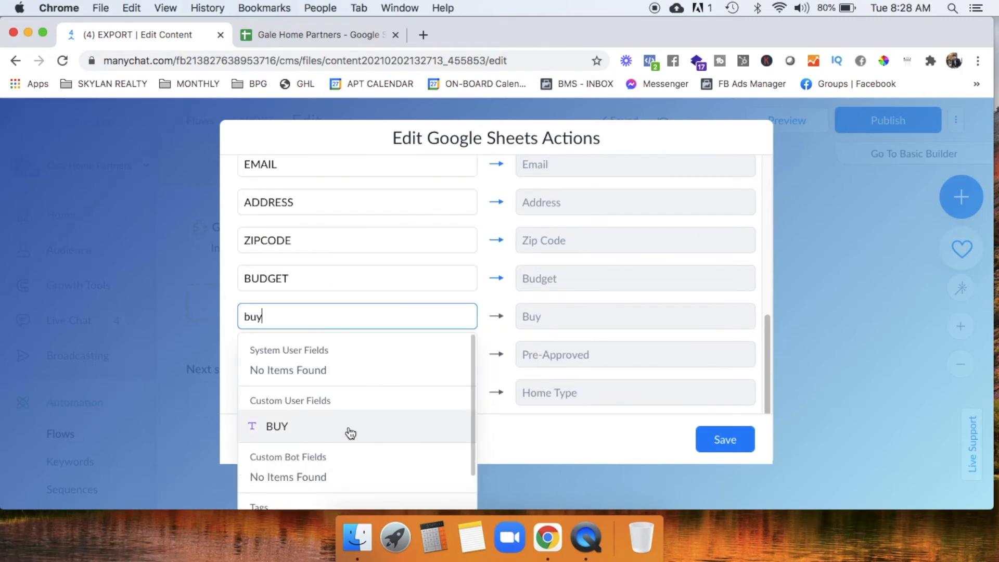
pyautogui.click(352, 435)
# Map the custom user fields PRE-APPROVED and HOME-TYPE to the sheet columns Pre-Approved and Home Type.
pyautogui.click(391, 354)
pyautogui.write('pre')
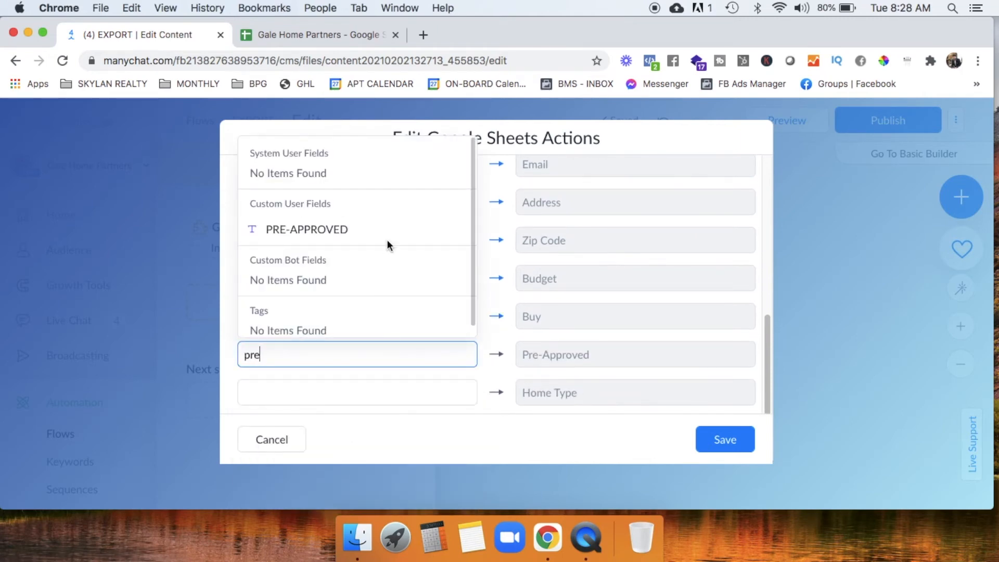
pyautogui.click(380, 229)
pyautogui.click(376, 390)
pyautogui.write('home')
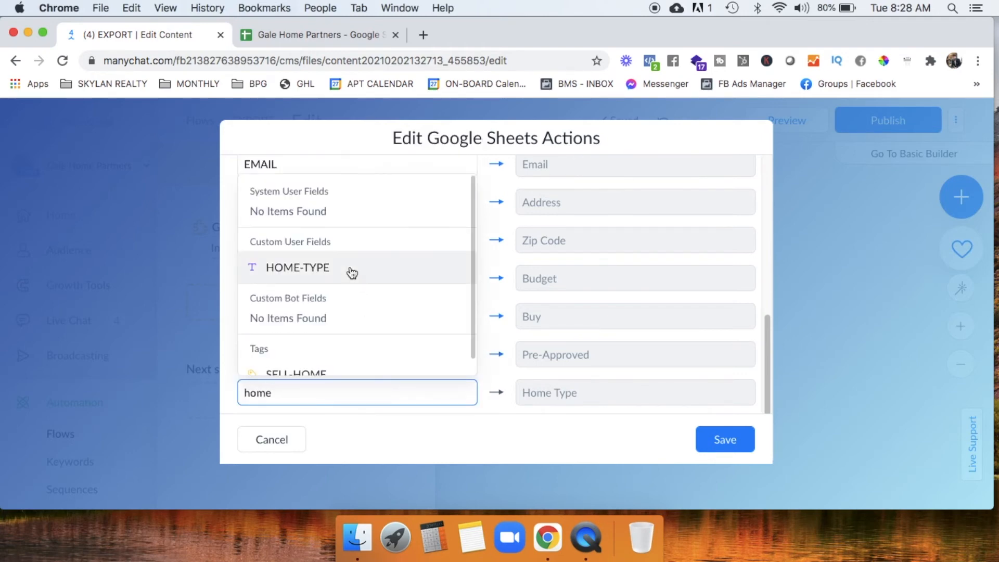
pyautogui.click(350, 268)
# Map the custom user fields MARKET-REPORT and SELLING to the sheet columns Market Report and Selling.
pyautogui.scroll(-3, 350, 267)
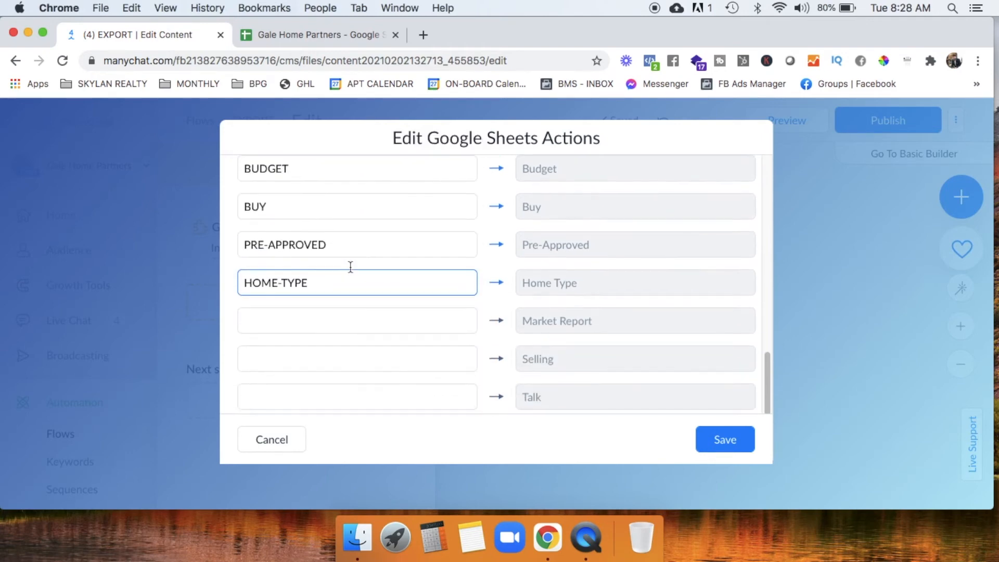
pyautogui.click(347, 325)
pyautogui.write('mark')
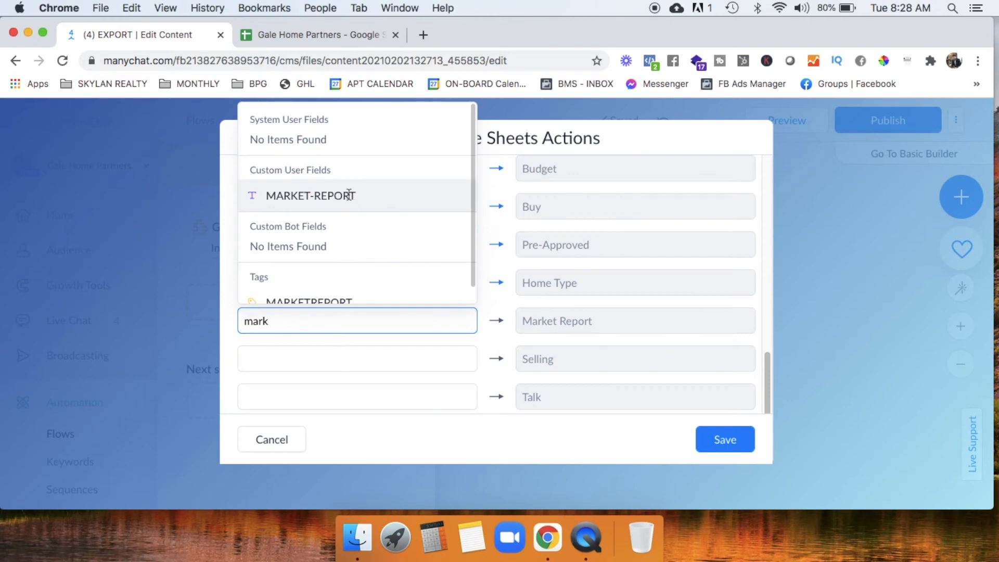
pyautogui.click(347, 194)
pyautogui.click(353, 356)
pyautogui.write('sell')
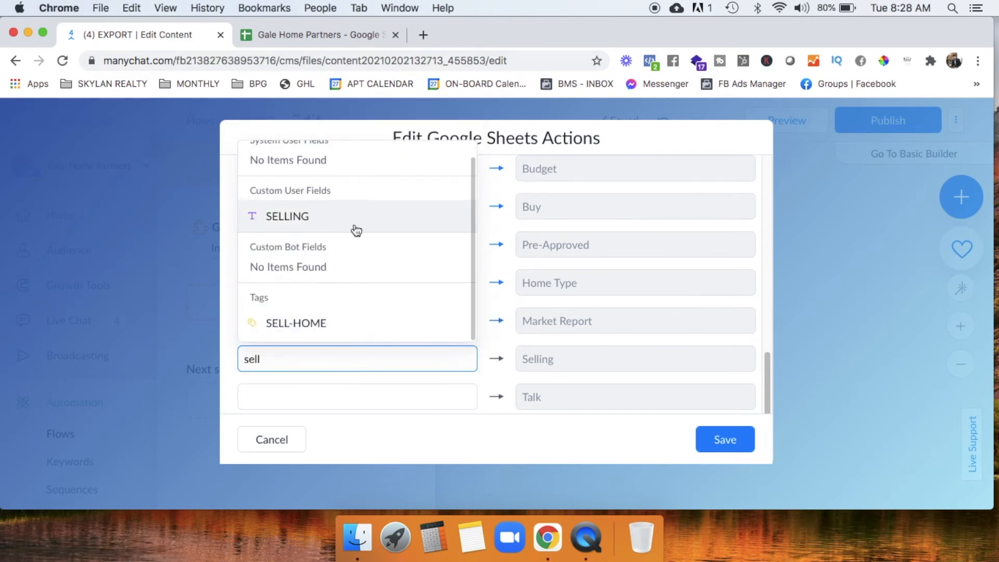
pyautogui.click(354, 228)
# Map the custom user field TALK to the sheet column Talk and review the column mappings.
pyautogui.scroll(-1, 388, 373)
pyautogui.click(378, 373)
pyautogui.write('talk')
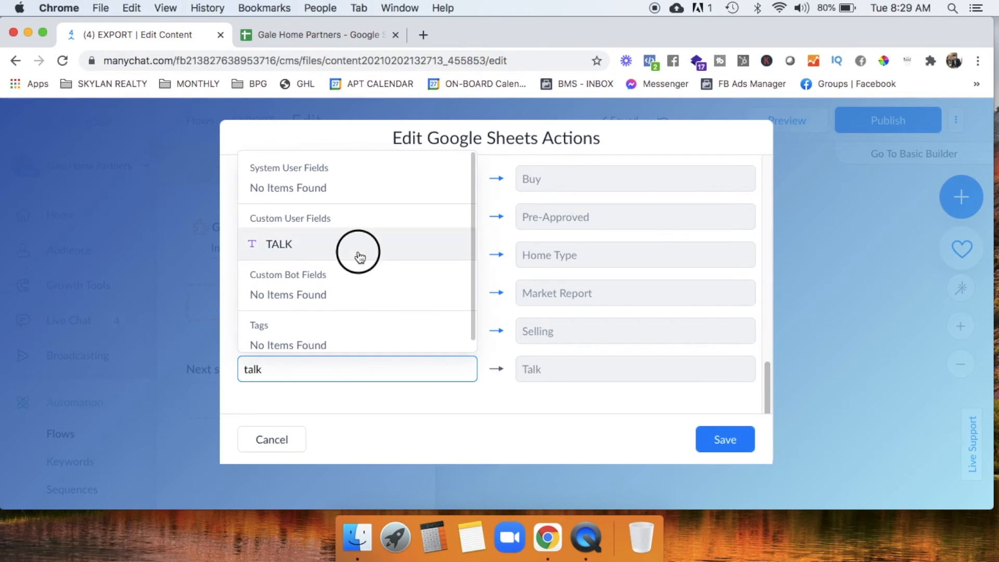
pyautogui.click(357, 249)
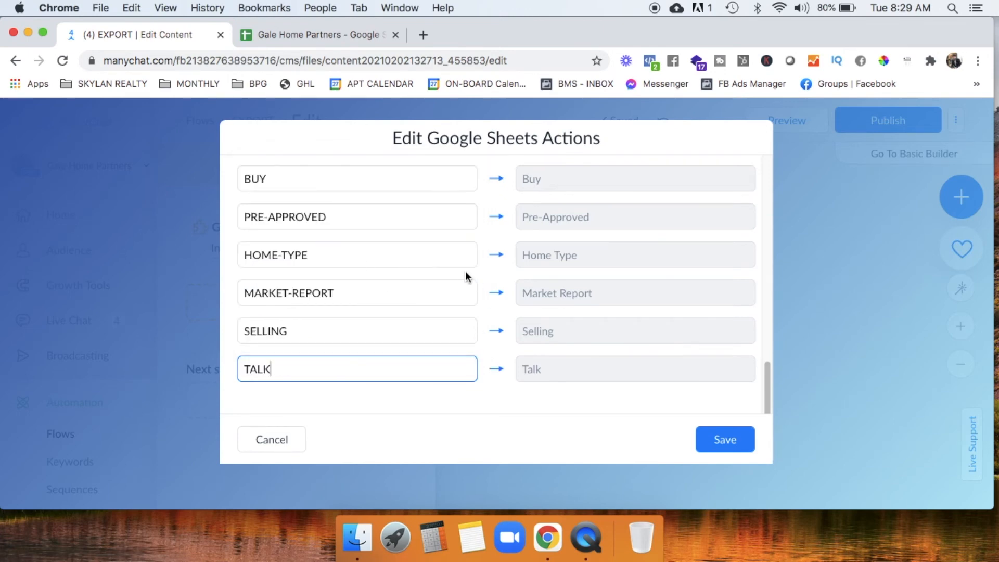
pyautogui.scroll(10, 459, 259)
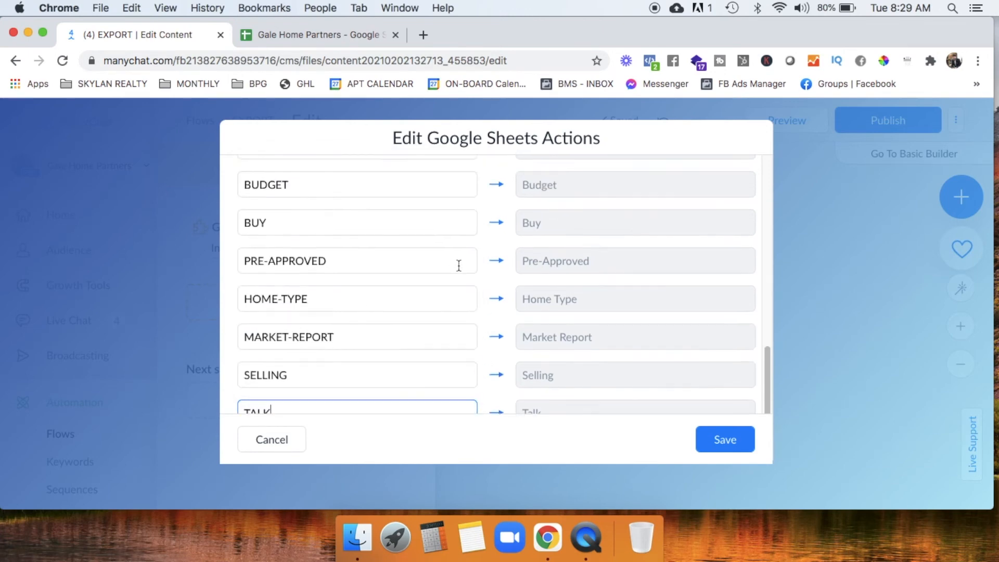
pyautogui.scroll(3, 459, 266)
pyautogui.scroll(-15, 458, 264)
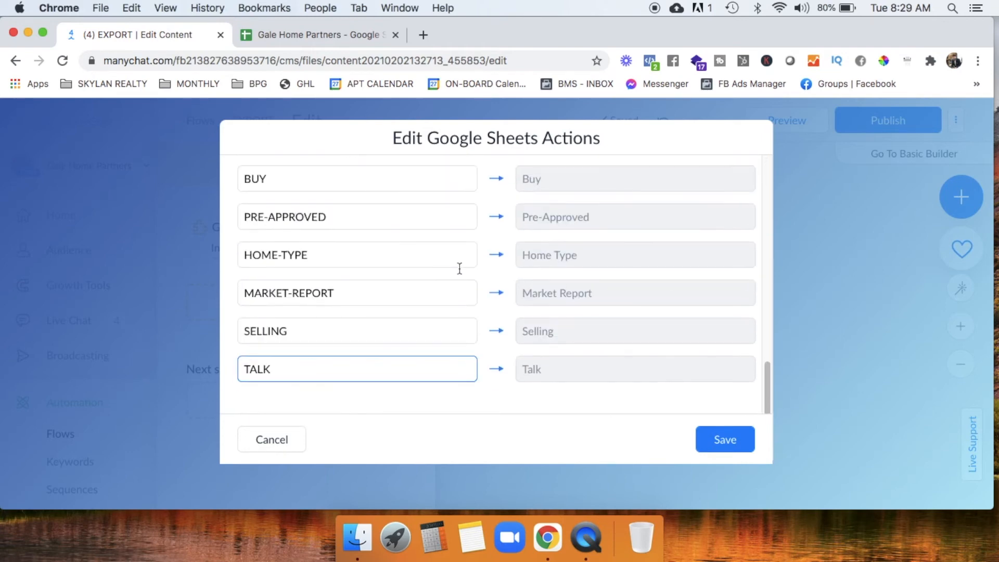
# Save the Google Sheets Insert Row action and publish the EXPORT flow.
pyautogui.click(724, 440)
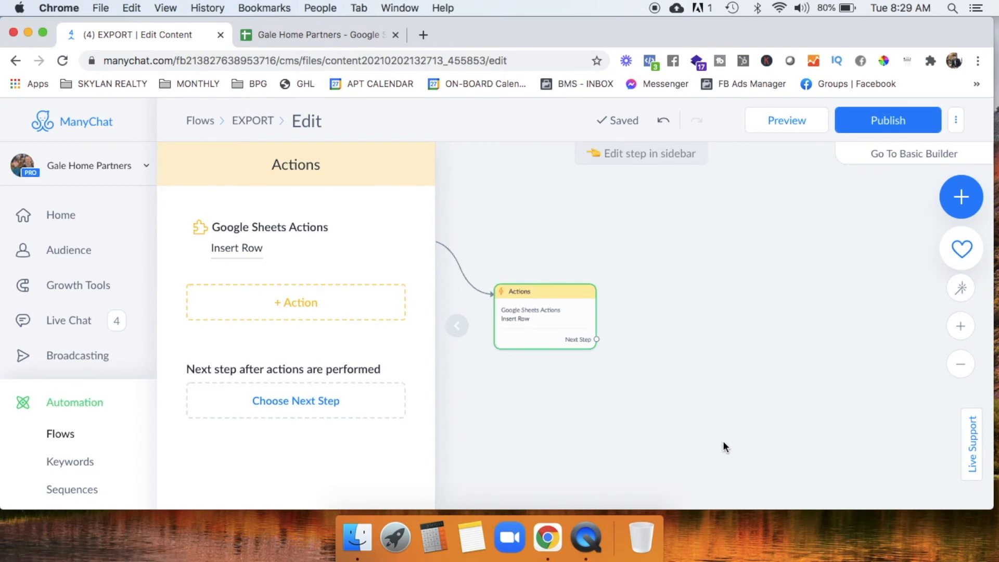
pyautogui.moveTo(644, 245); pyautogui.dragTo(785, 274)
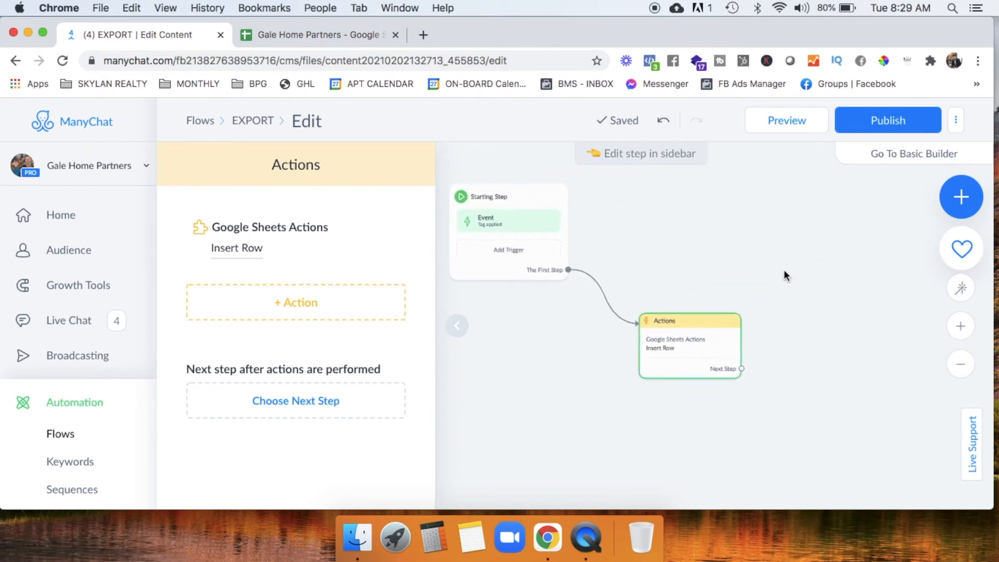
pyautogui.click(890, 128)
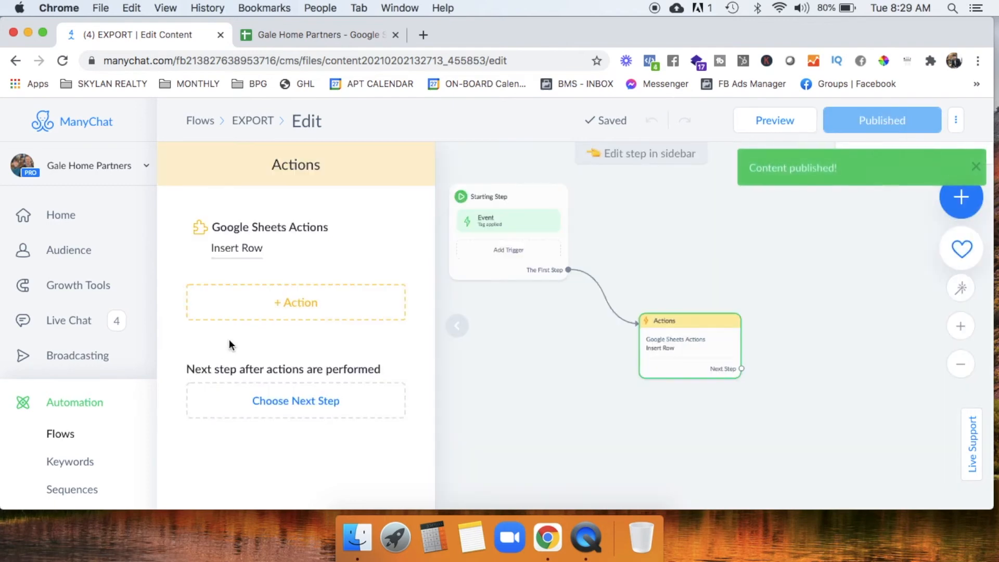
# Create a new automation sequence named EXPORT.
pyautogui.scroll(-3, 104, 382)
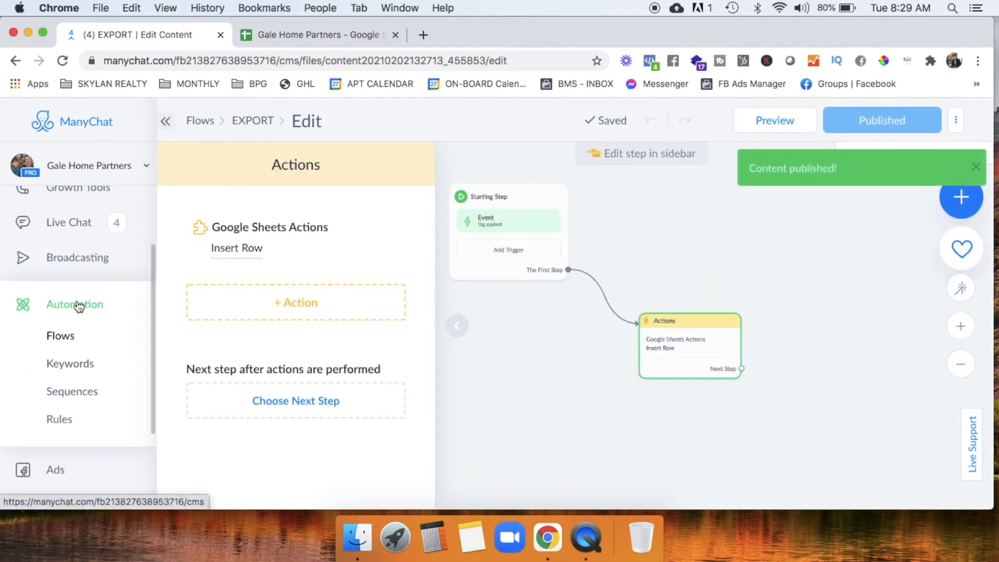
pyautogui.click(74, 392)
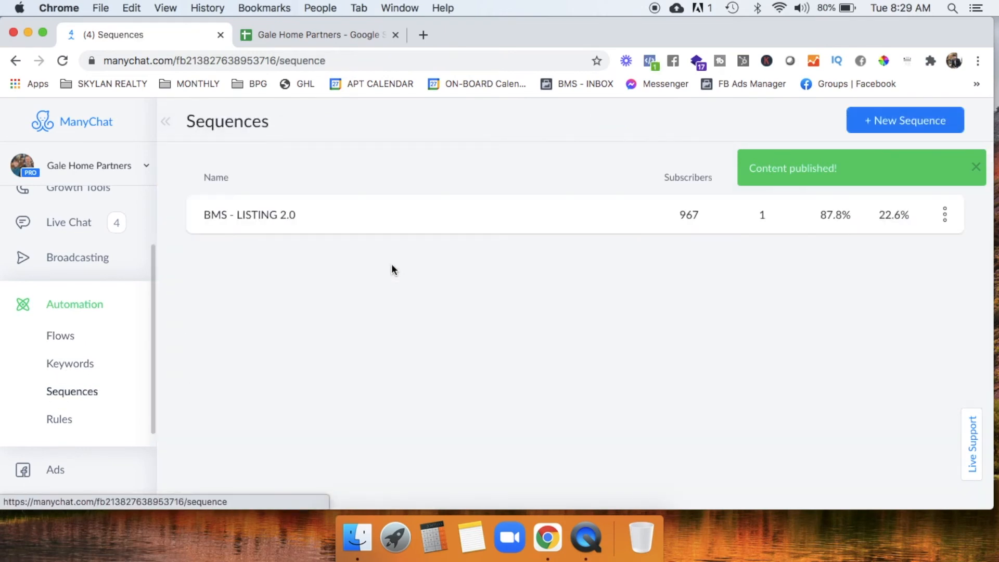
pyautogui.click(876, 120)
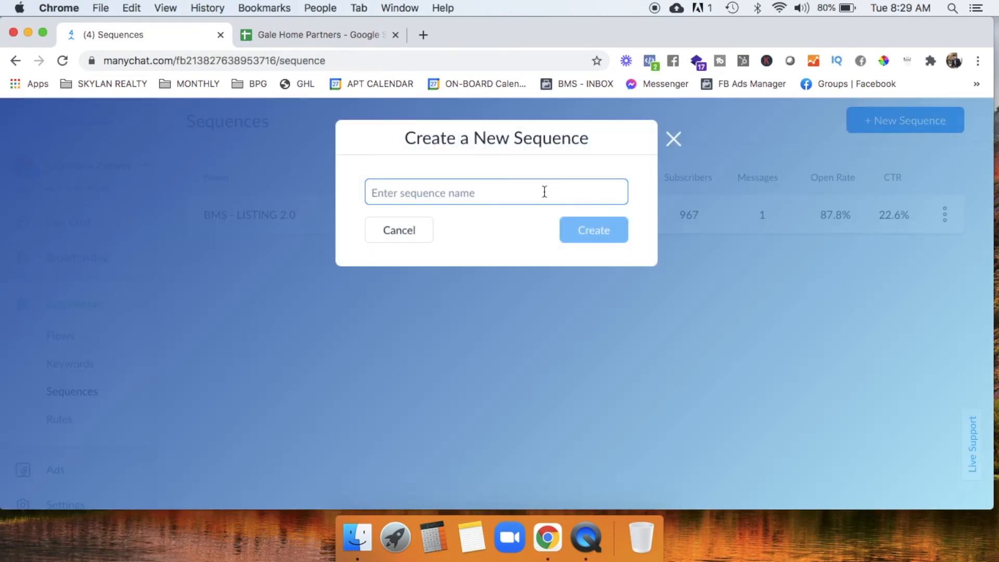
pyautogui.write('EXPORT')
pyautogui.click(590, 242)
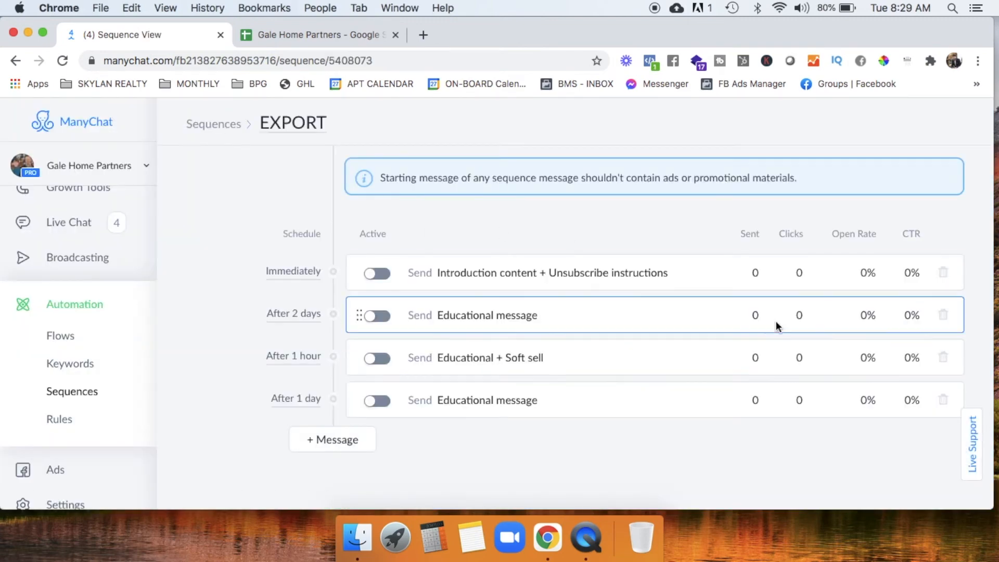
# Delete all four default messages from the EXPORT sequence and add one new empty message.
pyautogui.click(943, 398)
pyautogui.click(624, 202)
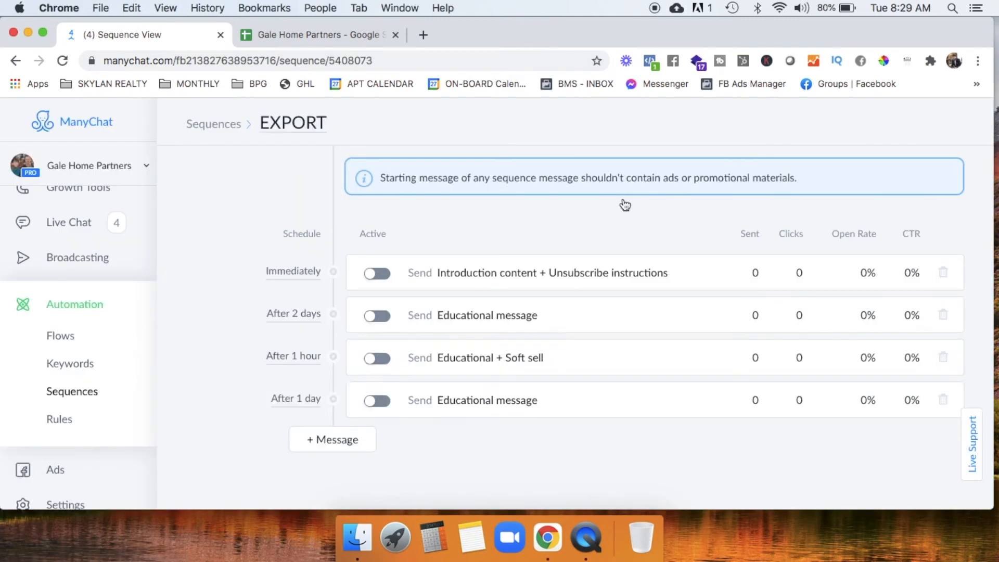
pyautogui.click(944, 272)
pyautogui.click(651, 197)
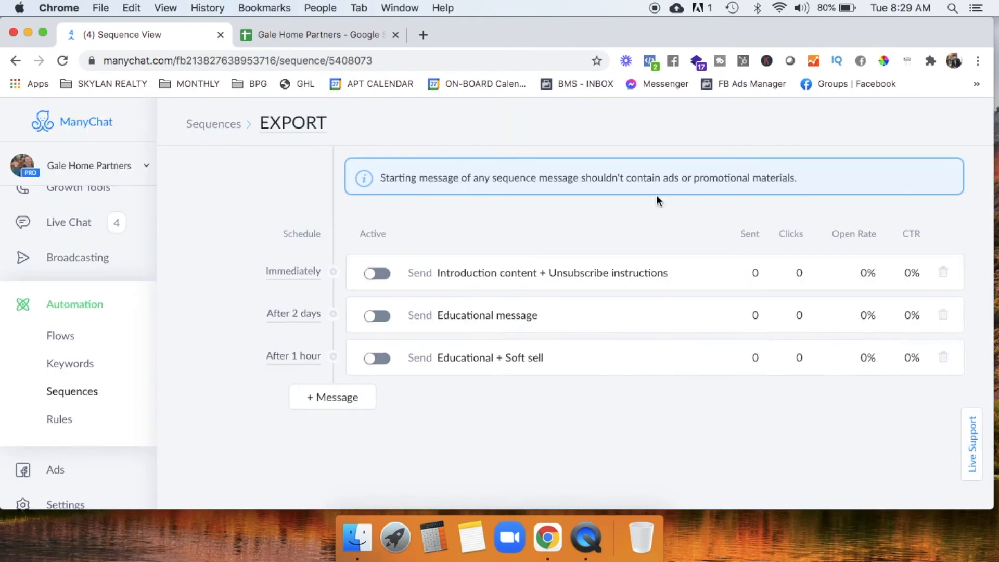
pyautogui.click(944, 273)
pyautogui.click(617, 204)
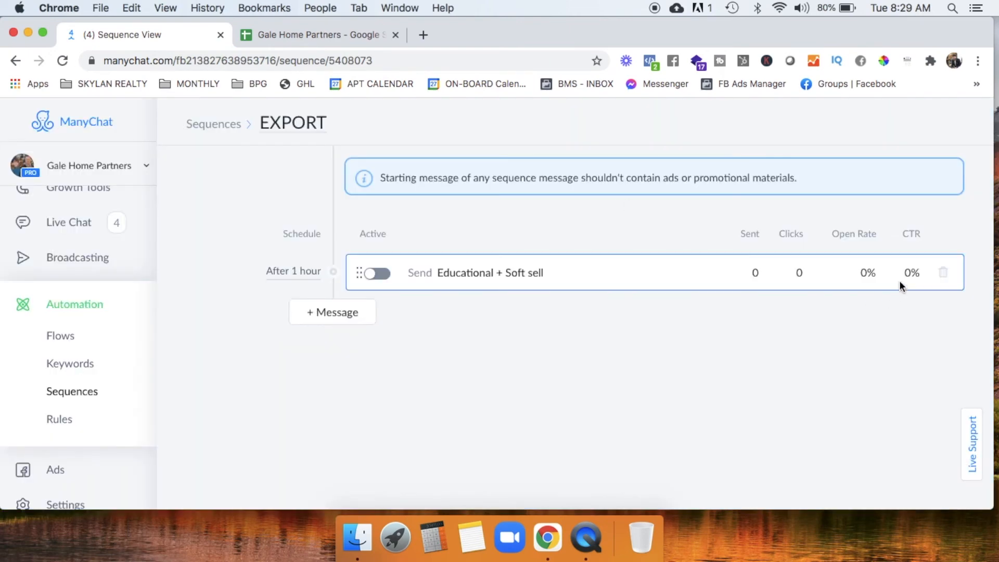
pyautogui.click(943, 272)
pyautogui.click(648, 200)
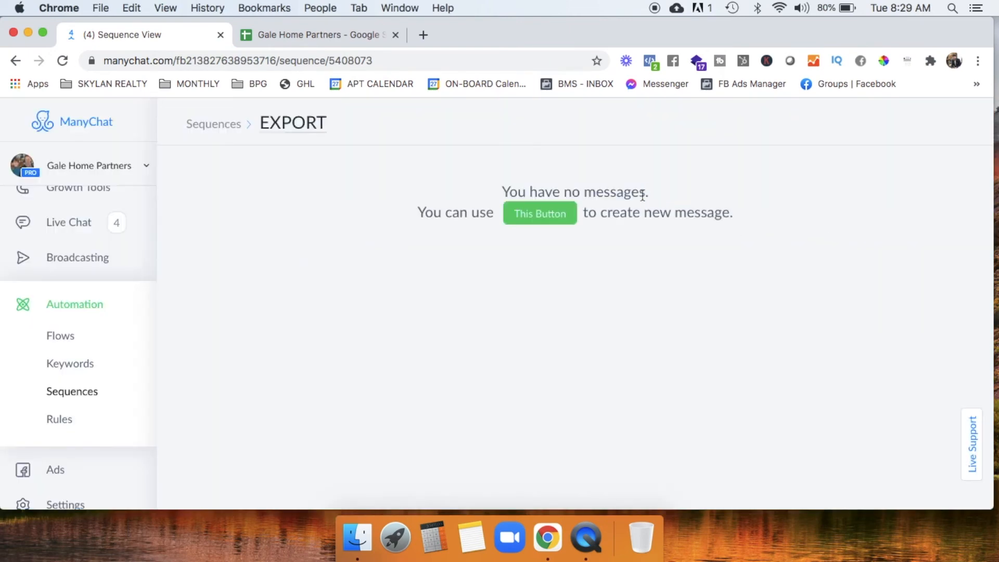
pyautogui.click(539, 214)
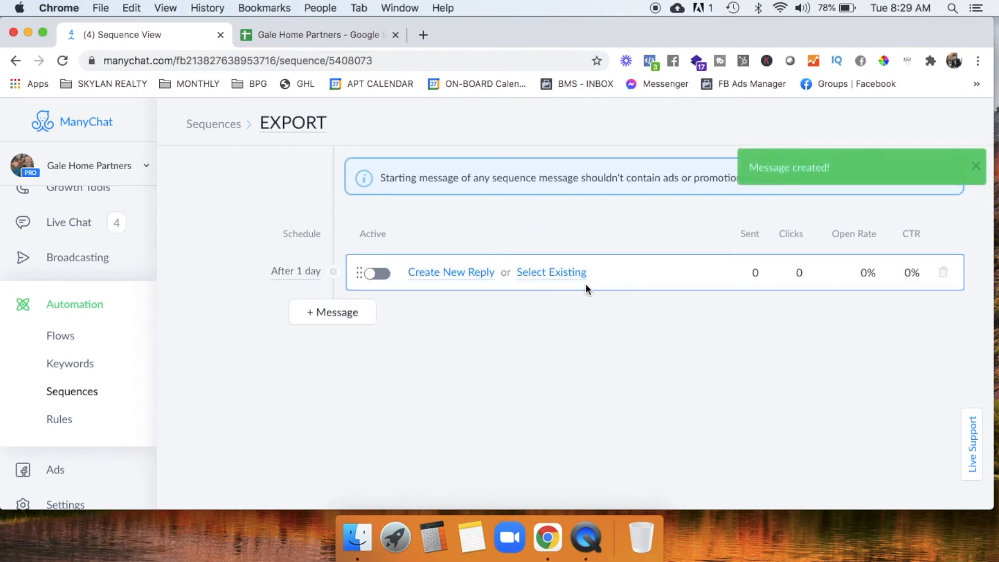
# Attach the existing EXPORT flow to the empty message in the EXPORT sequence.
pyautogui.click(553, 271)
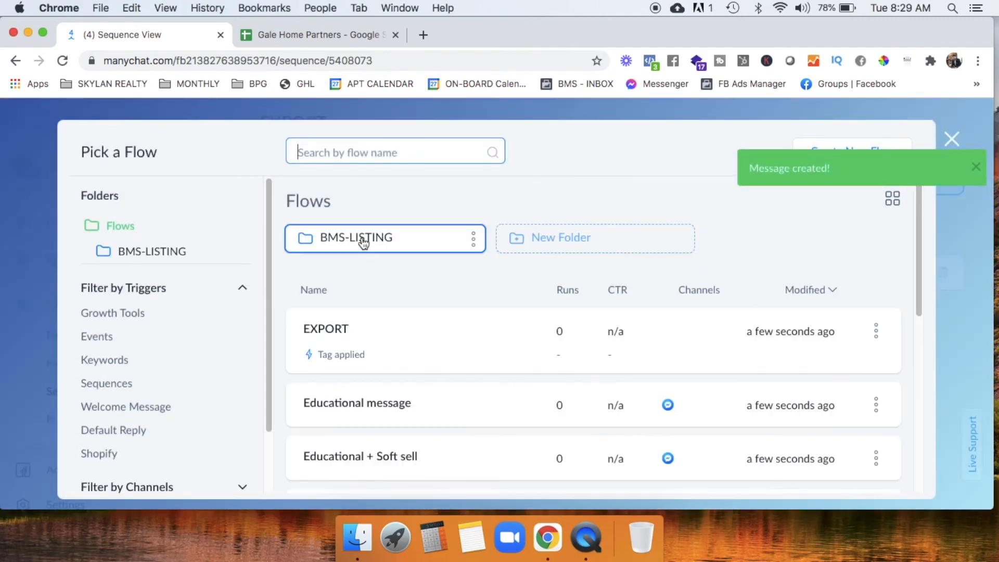
pyautogui.click(362, 340)
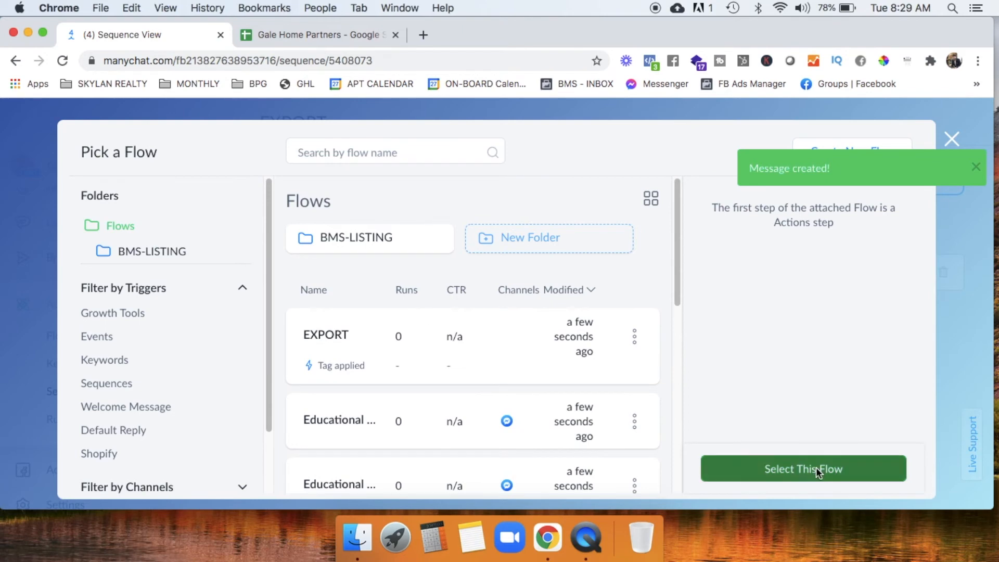
pyautogui.click(820, 468)
# Schedule the EXPORT sequence message to send immediately and activate it.
pyautogui.click(301, 273)
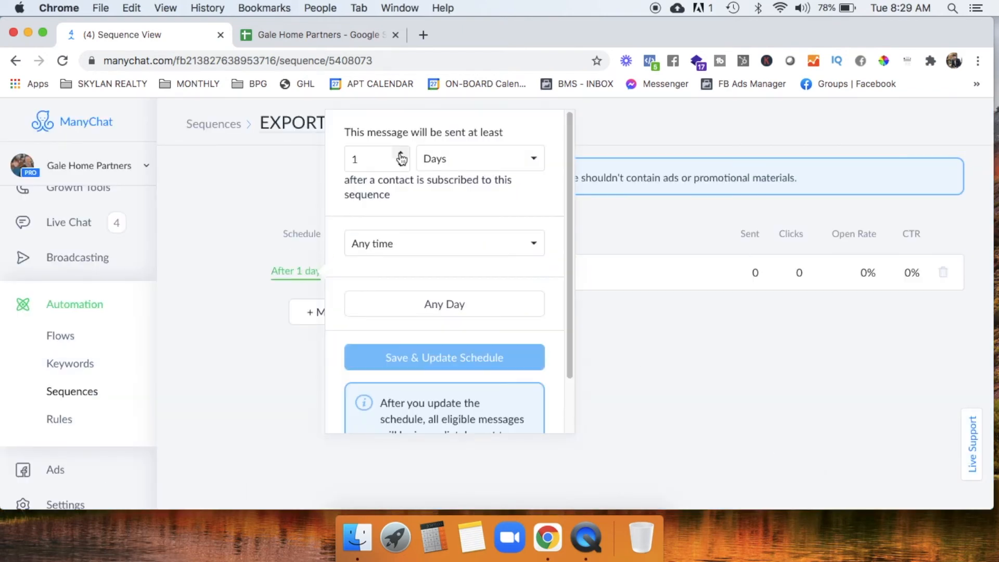
pyautogui.click(437, 156)
pyautogui.click(445, 112)
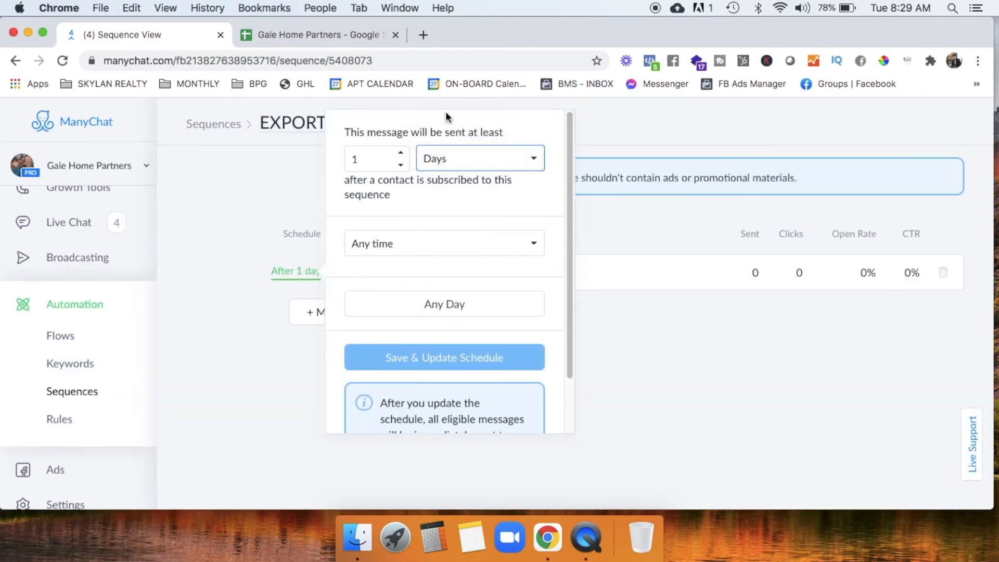
pyautogui.click(452, 357)
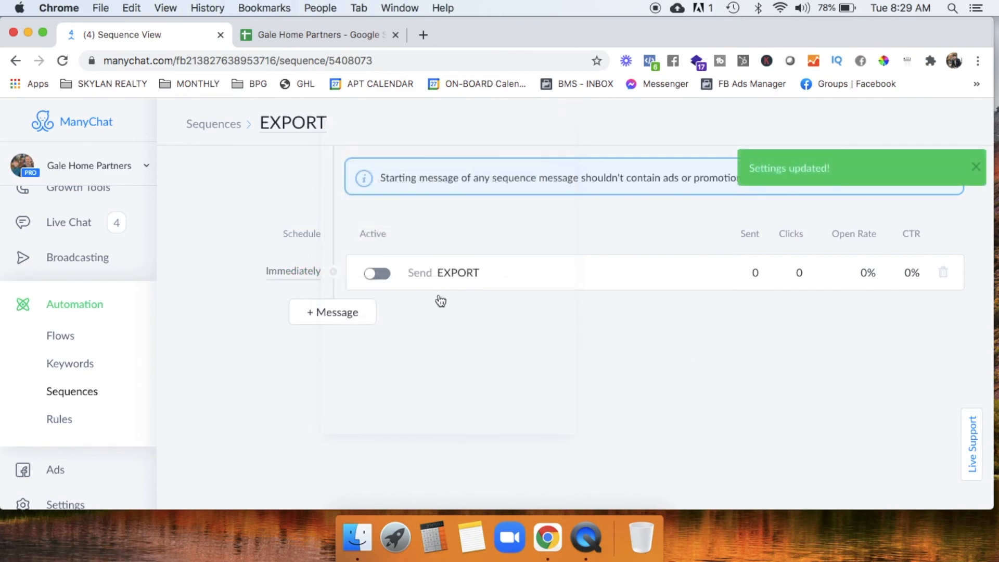
pyautogui.click(375, 274)
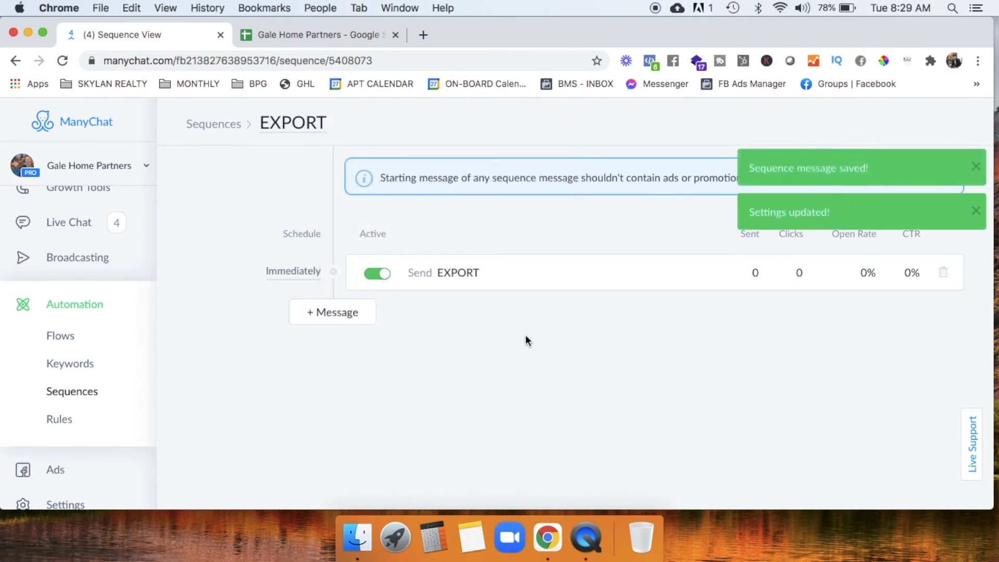
# Bulk-apply the EXPORT tag to all selected contacts in the Audience list, and check the Gale Home Partners sheet for new rows.
pyautogui.scroll(4, 72, 295)
pyautogui.click(69, 255)
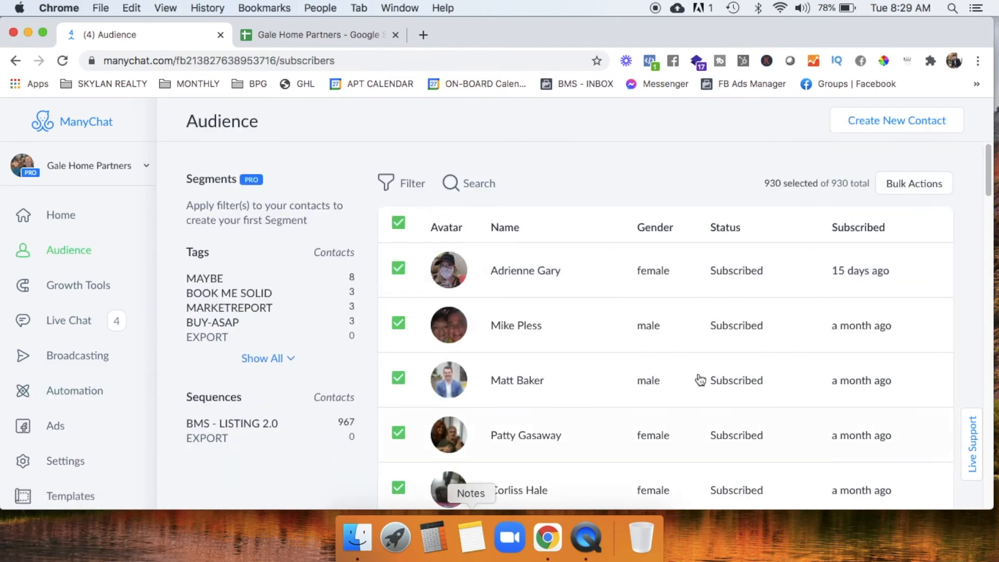
pyautogui.click(908, 183)
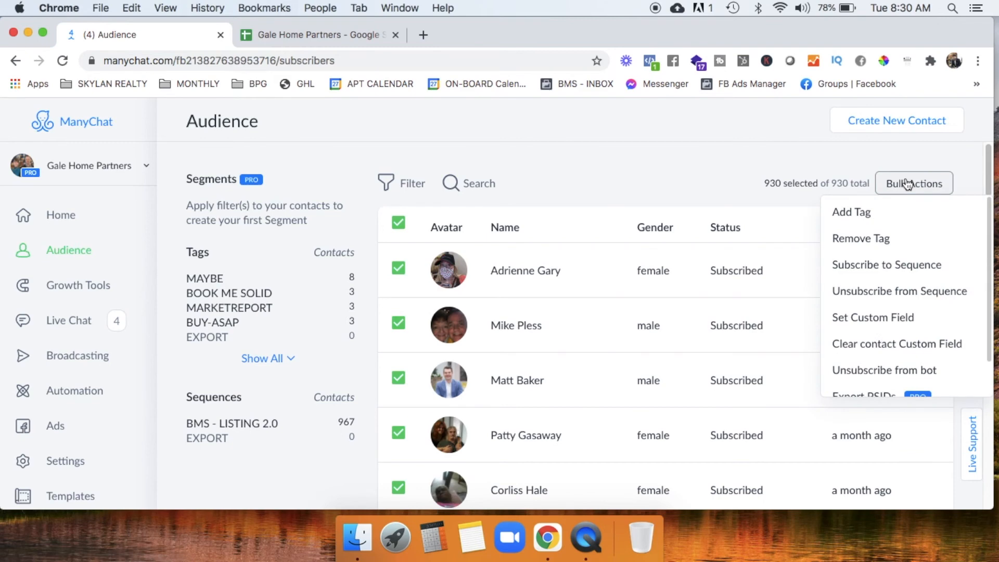
pyautogui.click(858, 213)
pyautogui.click(794, 256)
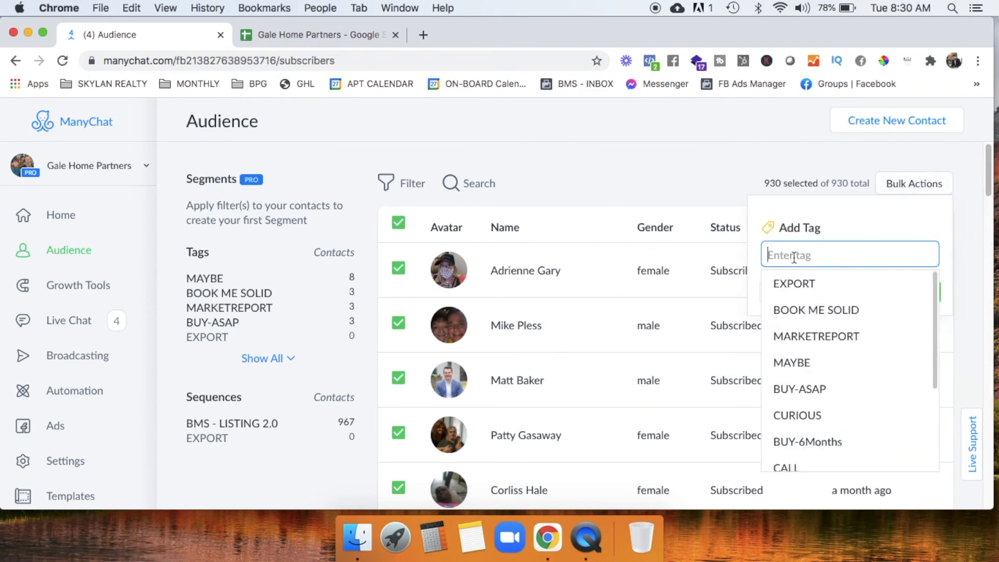
pyautogui.click(794, 282)
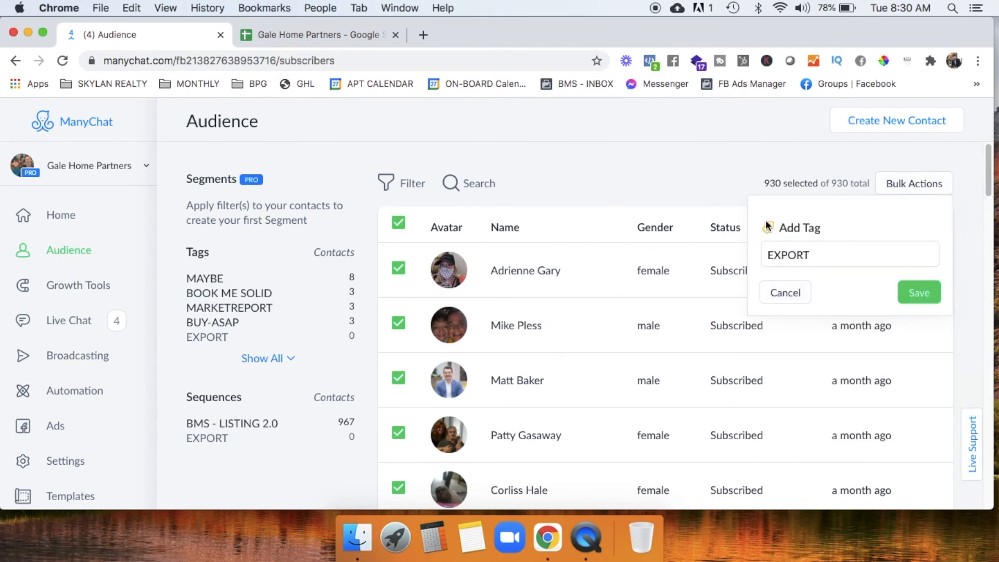
pyautogui.click(921, 294)
pyautogui.click(574, 207)
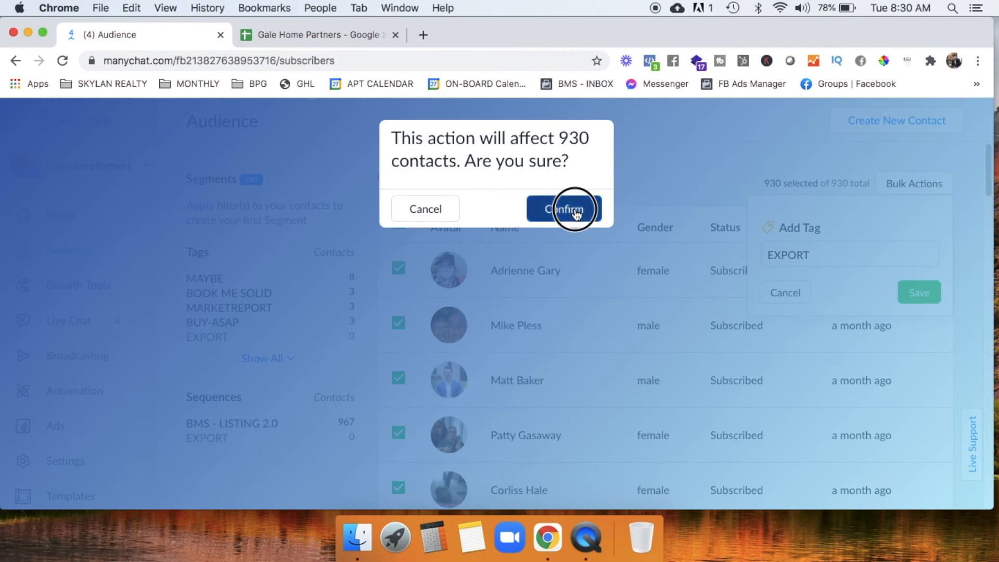
pyautogui.click(321, 36)
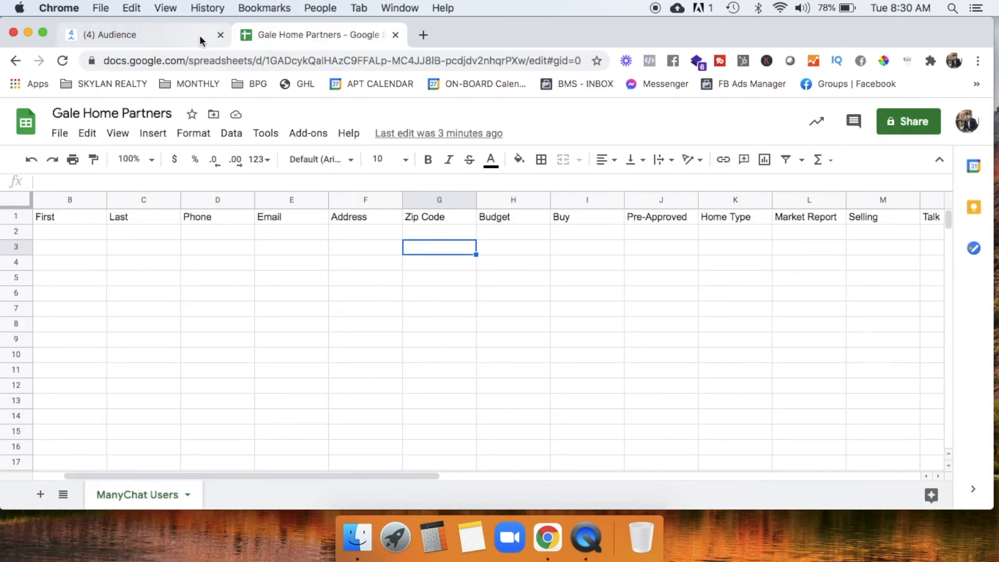
# Switch back to ManyChat and subscribe all selected Audience contacts to the EXPORT sequence in bulk.
pyautogui.click(183, 36)
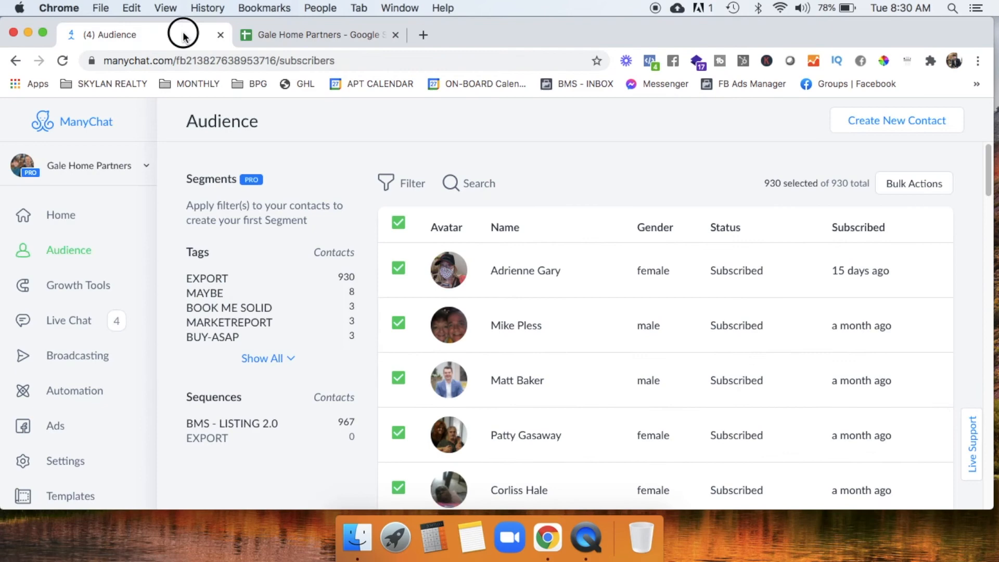
pyautogui.click(909, 187)
pyautogui.click(900, 264)
pyautogui.click(833, 245)
pyautogui.click(811, 309)
pyautogui.click(926, 292)
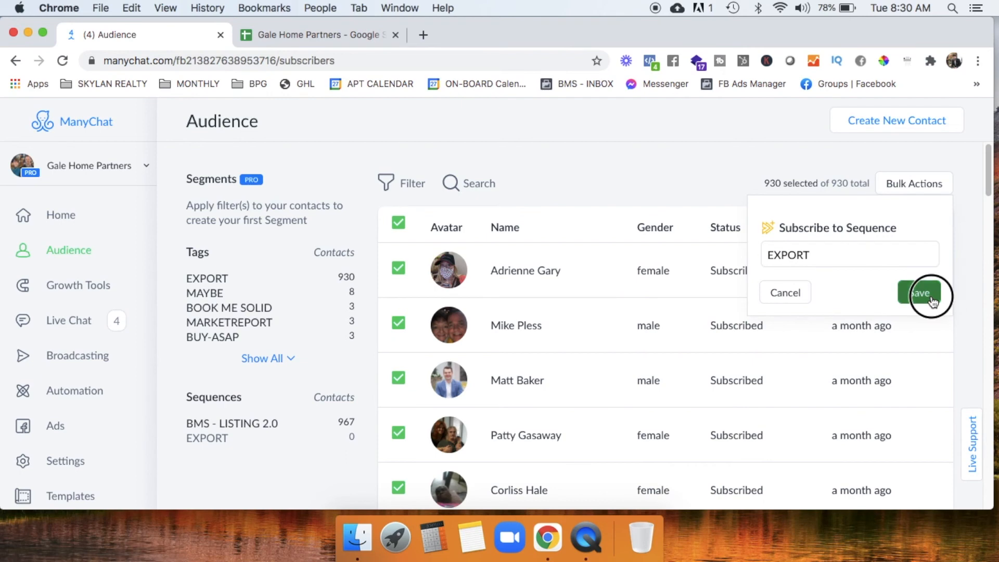
pyautogui.click(585, 210)
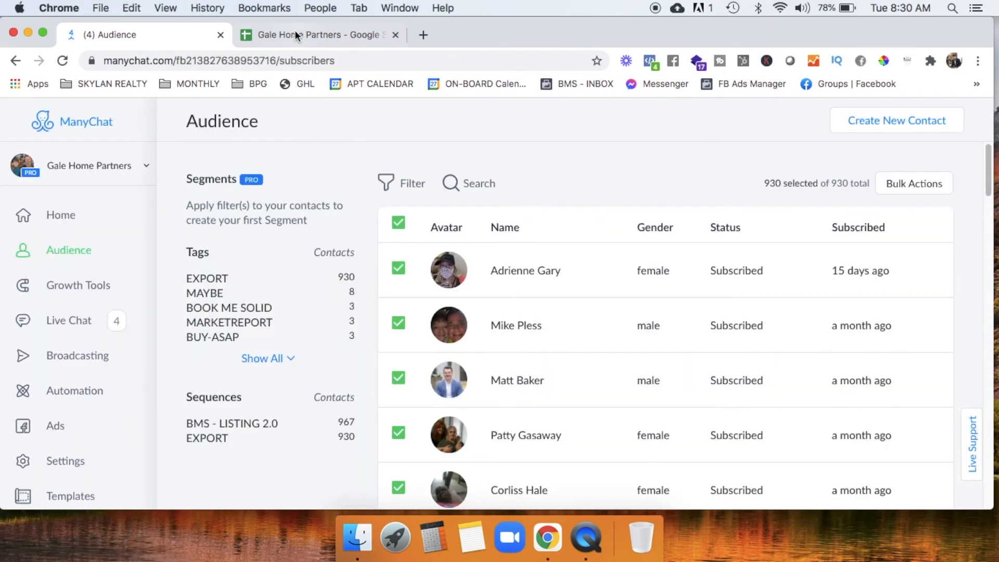
# Switch to the Gale Home Partners sheet and look through the exported contact rows from the Date column onward.
pyautogui.click(295, 34)
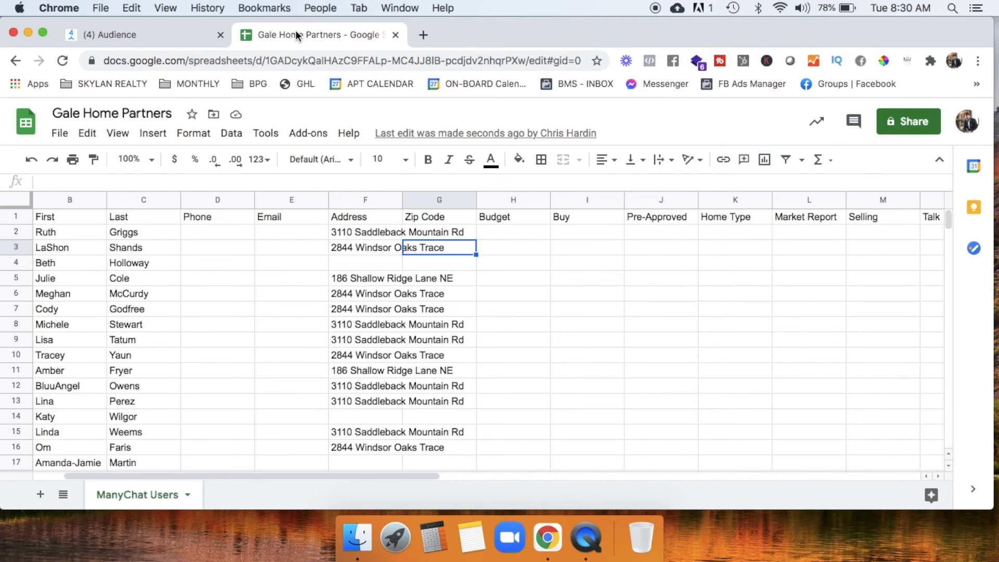
pyautogui.scroll(-5, 395, 340)
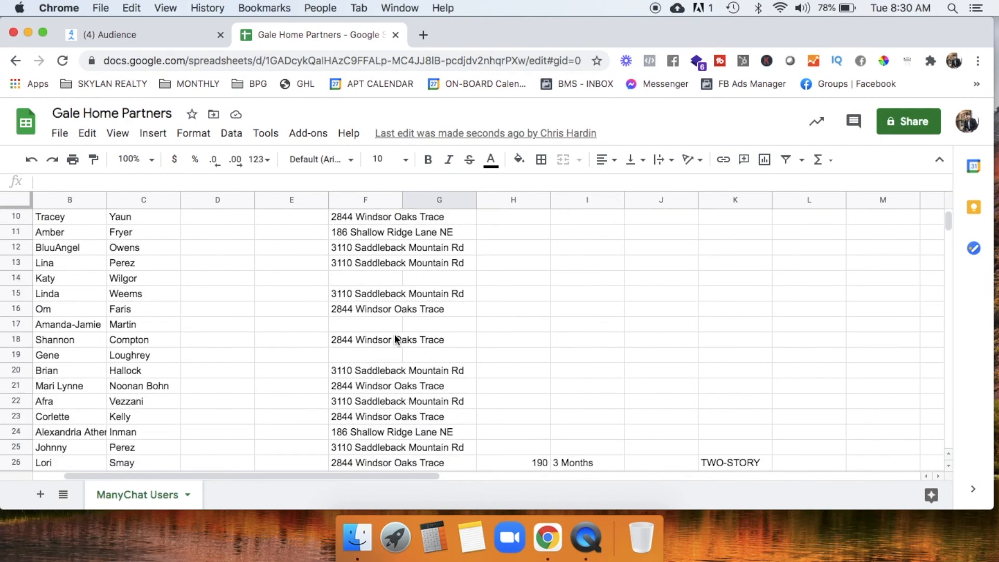
pyautogui.hscroll(-1, 394, 339)
pyautogui.scroll(-6, 394, 339)
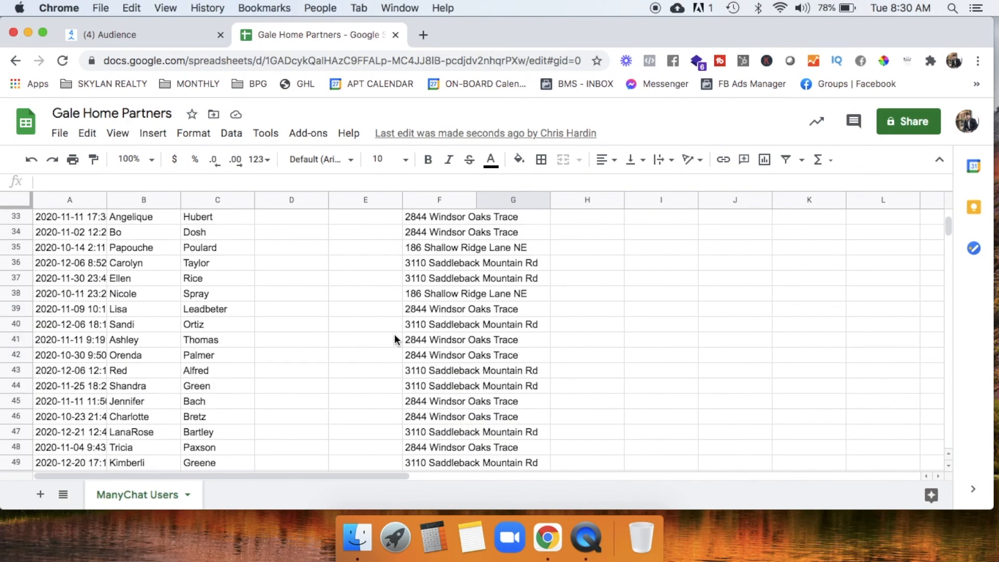
pyautogui.scroll(-7, 394, 339)
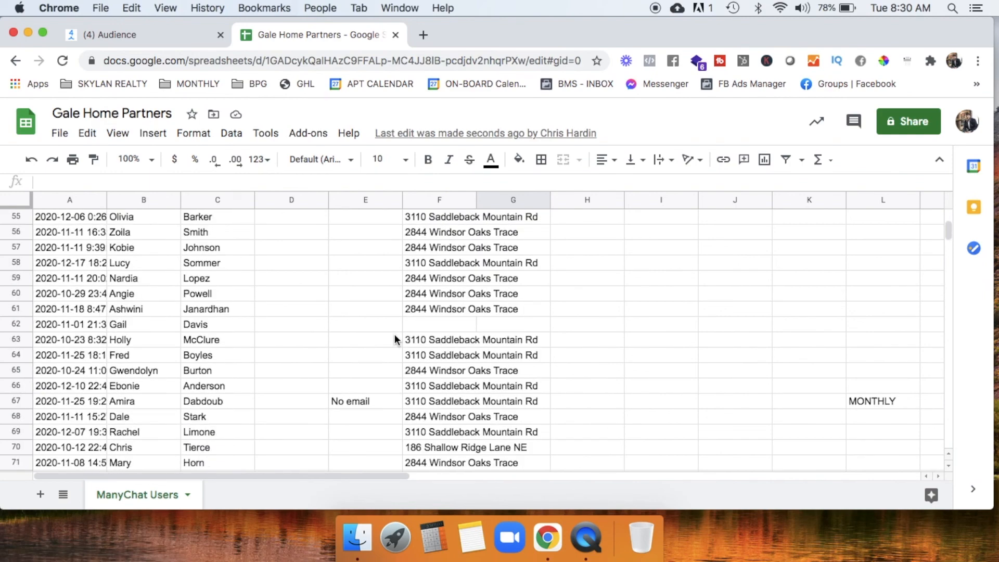
pyautogui.scroll(18, 394, 339)
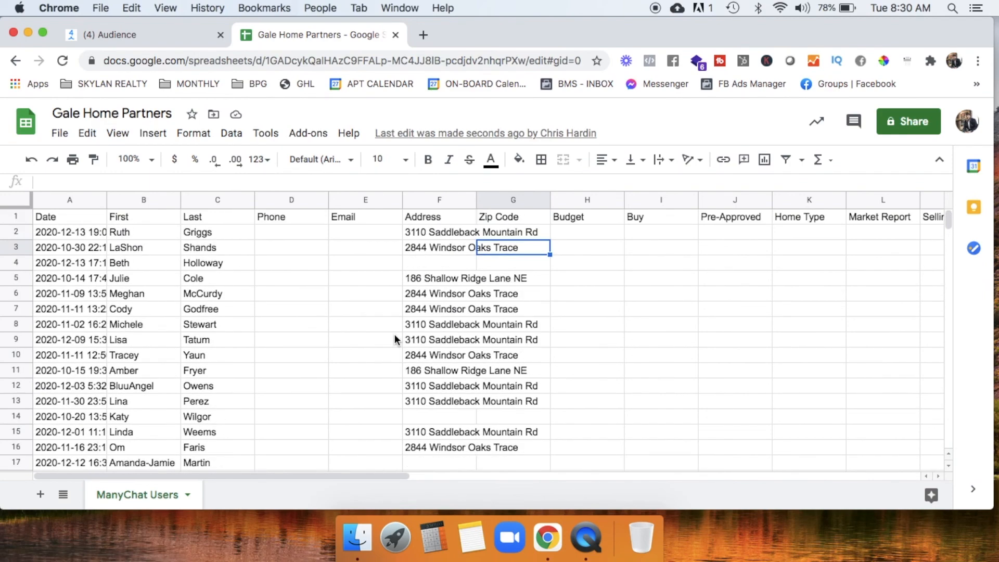
# Examine the Phone and Email cells of the first exported contact in row 2.
pyautogui.click(360, 235)
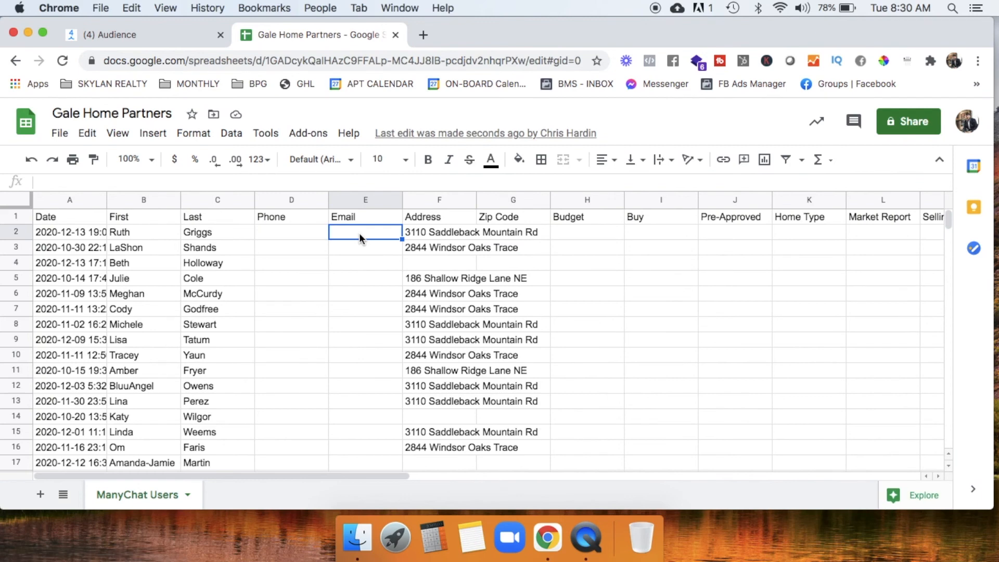
pyautogui.click(286, 238)
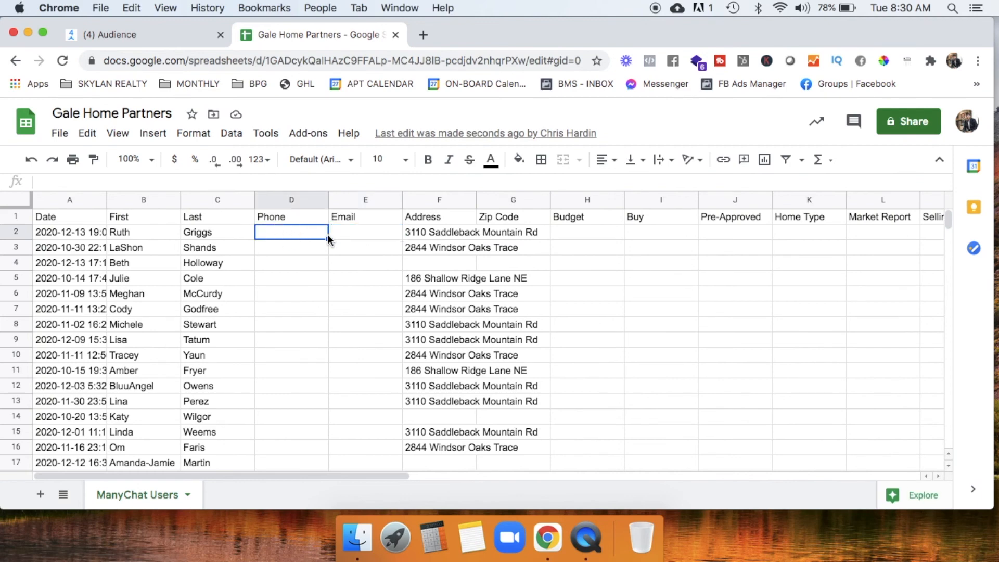
pyautogui.click(378, 240)
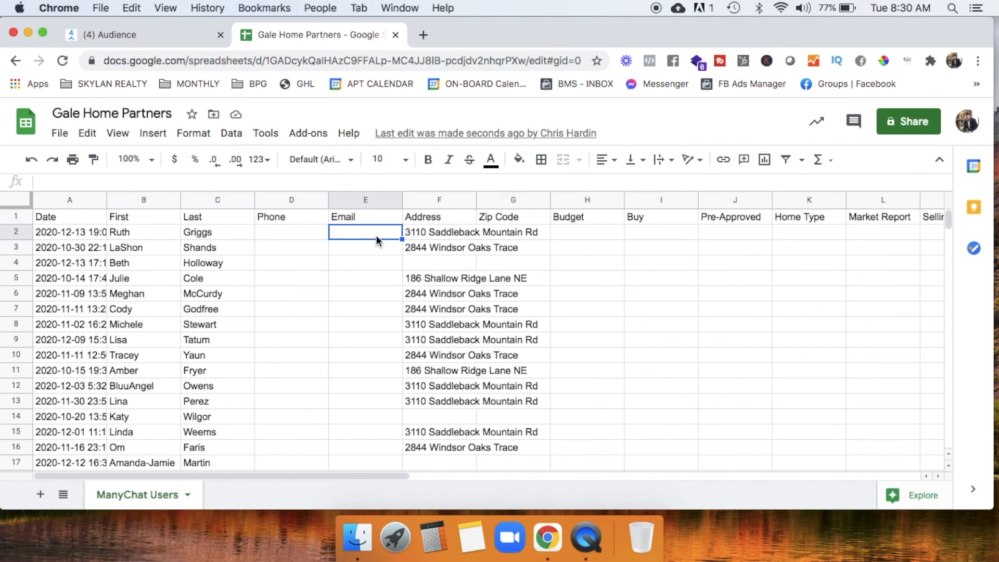
pyautogui.click(314, 233)
pyautogui.click(372, 230)
pyautogui.click(301, 240)
pyautogui.click(352, 237)
pyautogui.click(309, 236)
pyautogui.click(353, 237)
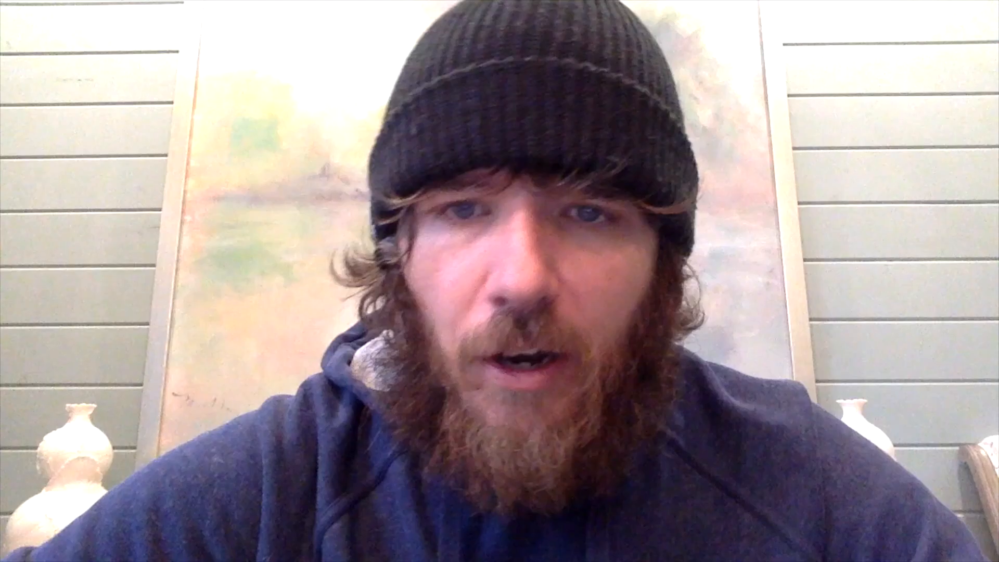